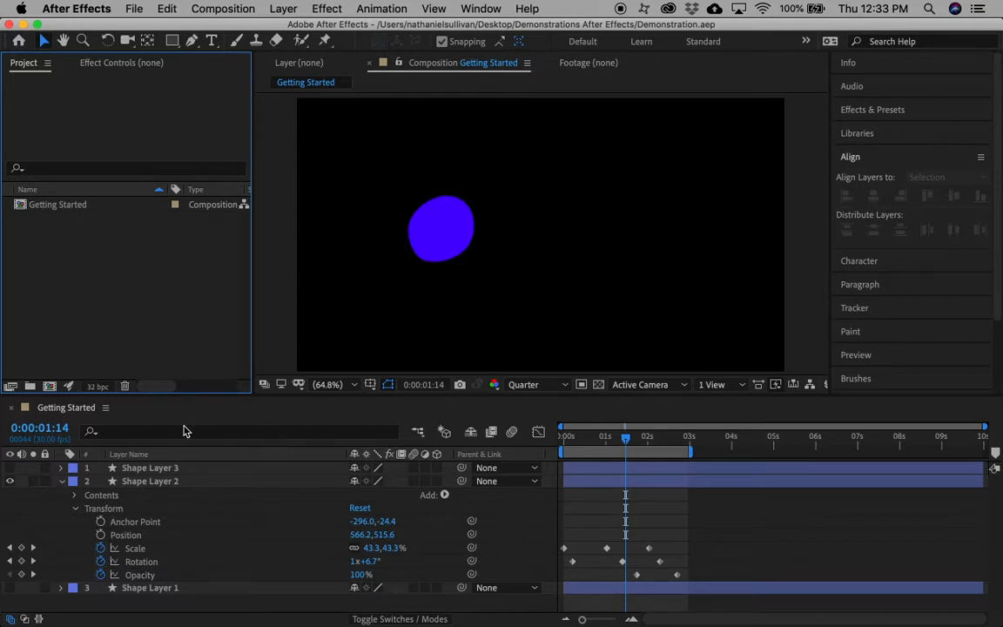
Create a new composition named "Bouncing Ball" with a duration of 10 seconds
{"action": "left_click", "coordinate": [48, 387]}
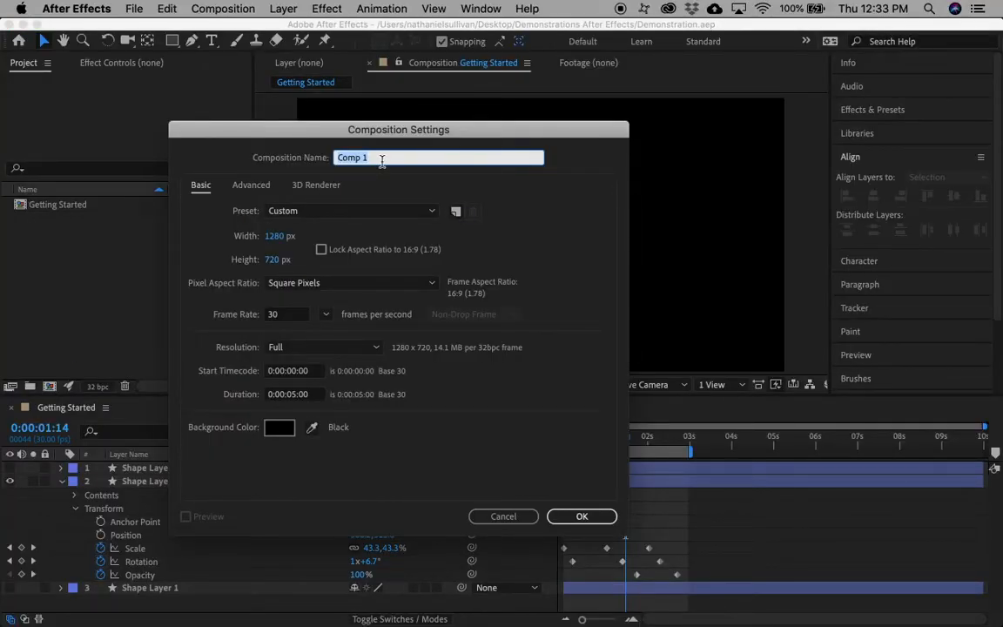
{"action": "type", "text": "Bouncing Ball"}
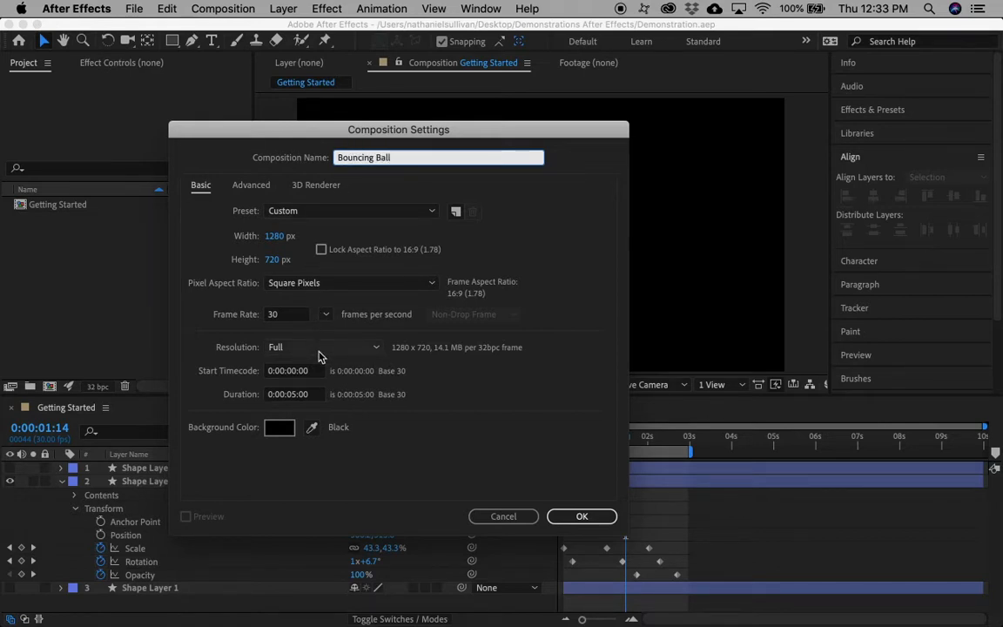
{"action": "left_click", "coordinate": [294, 394]}
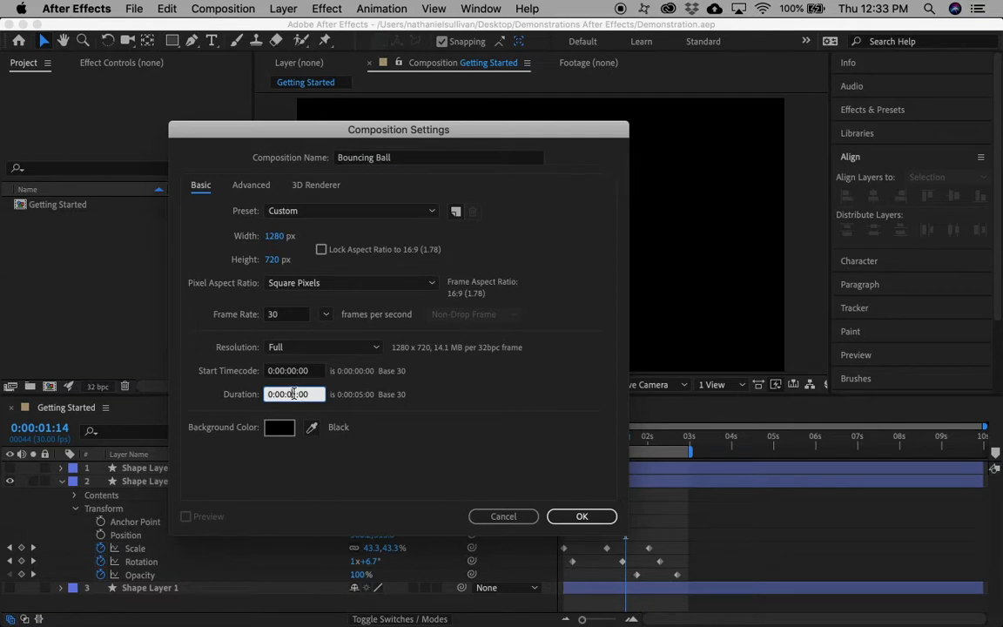
{"action": "key", "text": "Right"}
{"action": "key", "text": "BackSpace"}
{"action": "key", "text": "BackSpace"}
{"action": "type", "text": "10"}
{"action": "left_click", "coordinate": [582, 515]}
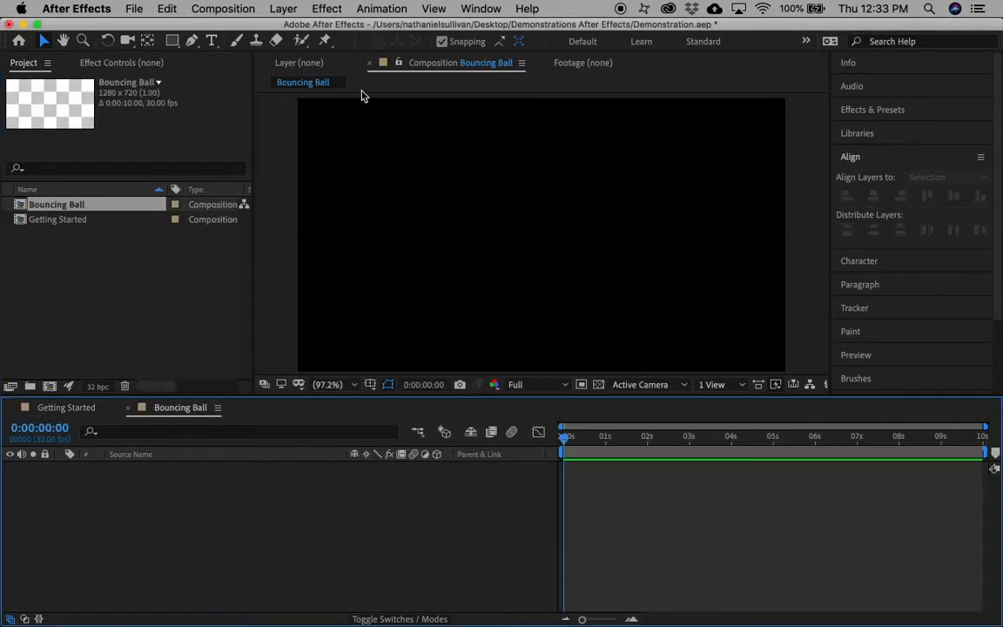
Add a new shape layer and draw a circle on it with the Ellipse tool near the composition's centre
{"action": "left_click", "coordinate": [287, 11]}
{"action": "mouse_move", "coordinate": [274, 27]}
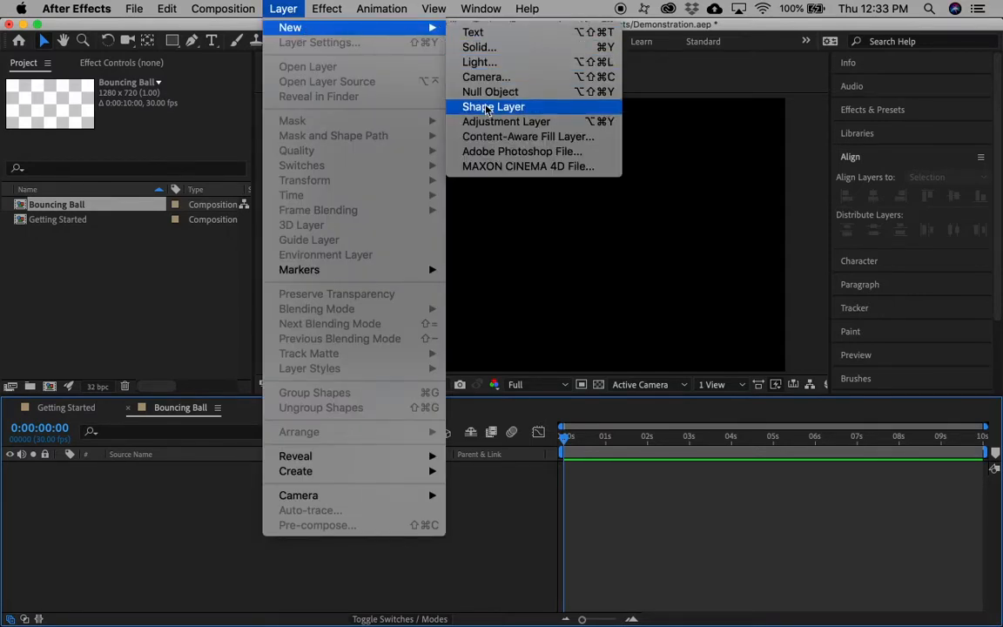
{"action": "left_click", "coordinate": [549, 108]}
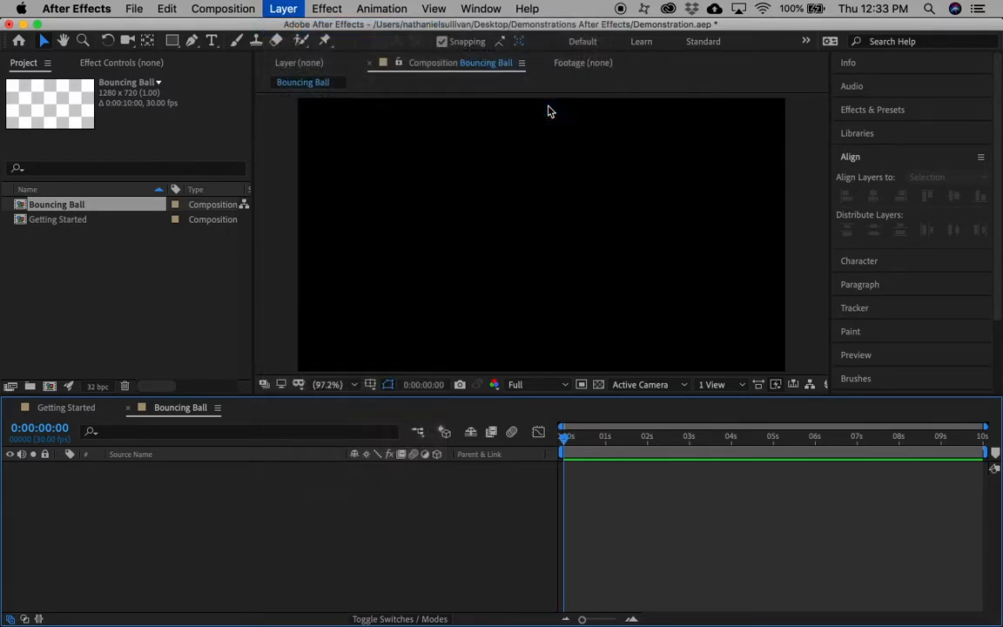
{"action": "left_click", "coordinate": [174, 41]}
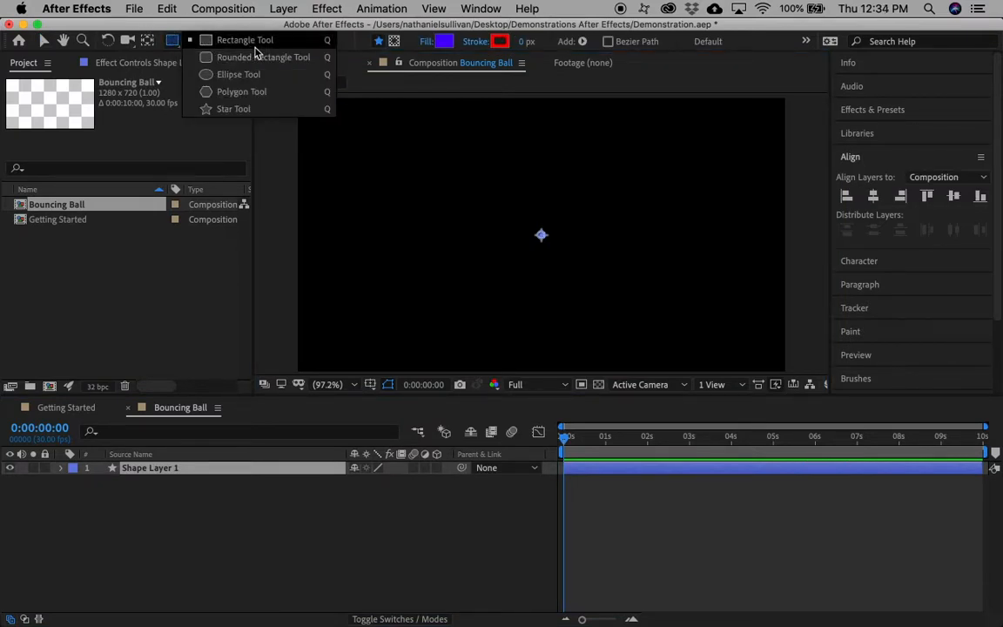
{"action": "left_click", "coordinate": [287, 83]}
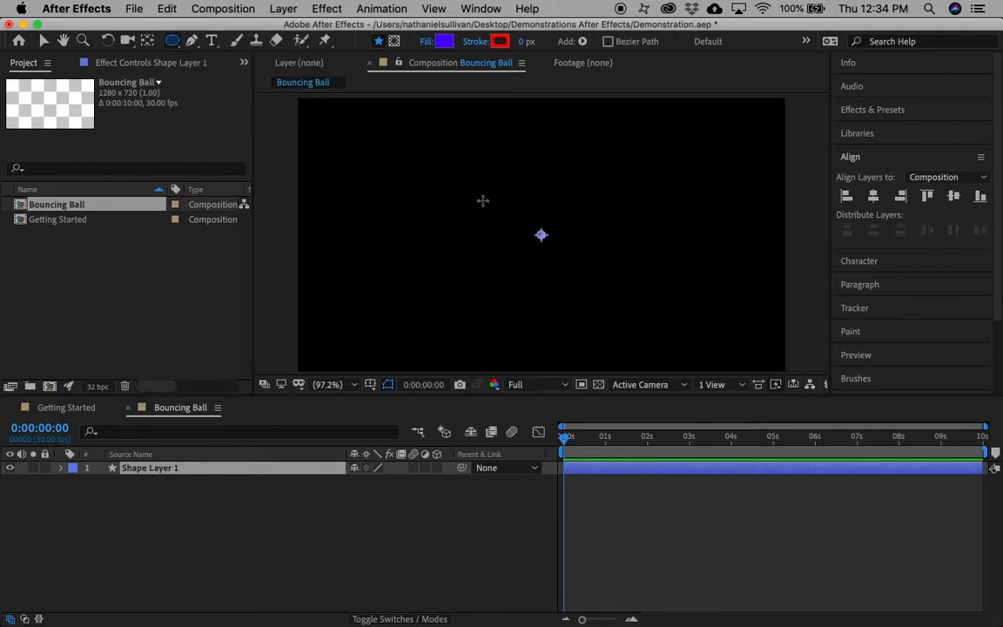
{"action": "left_click_drag", "start_coordinate": [483, 201], "coordinate": [579, 279]}
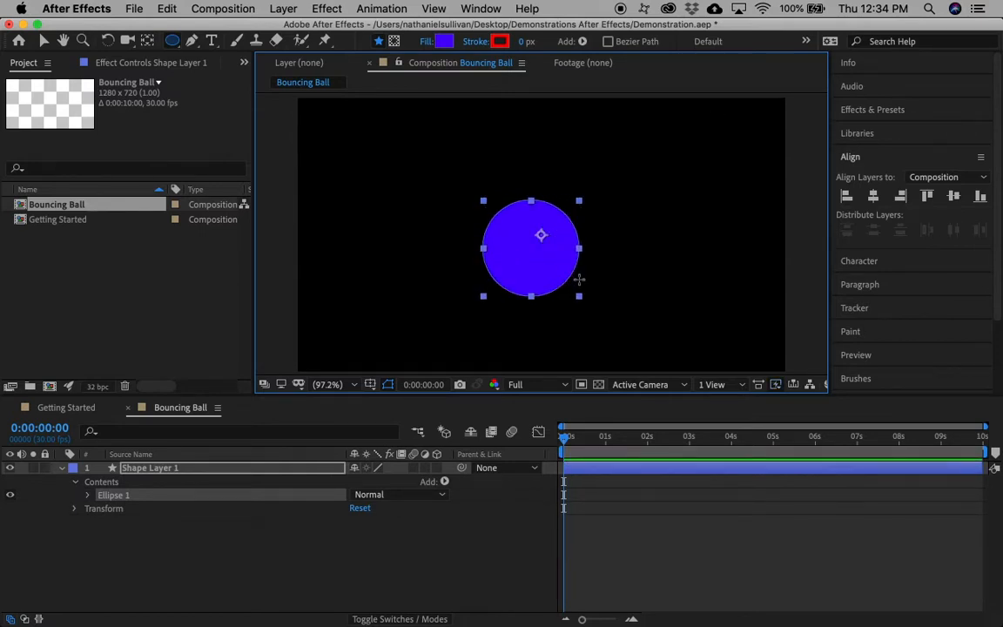
Change the circle's fill colour to red and set its stroke to None
{"action": "left_click", "coordinate": [444, 41]}
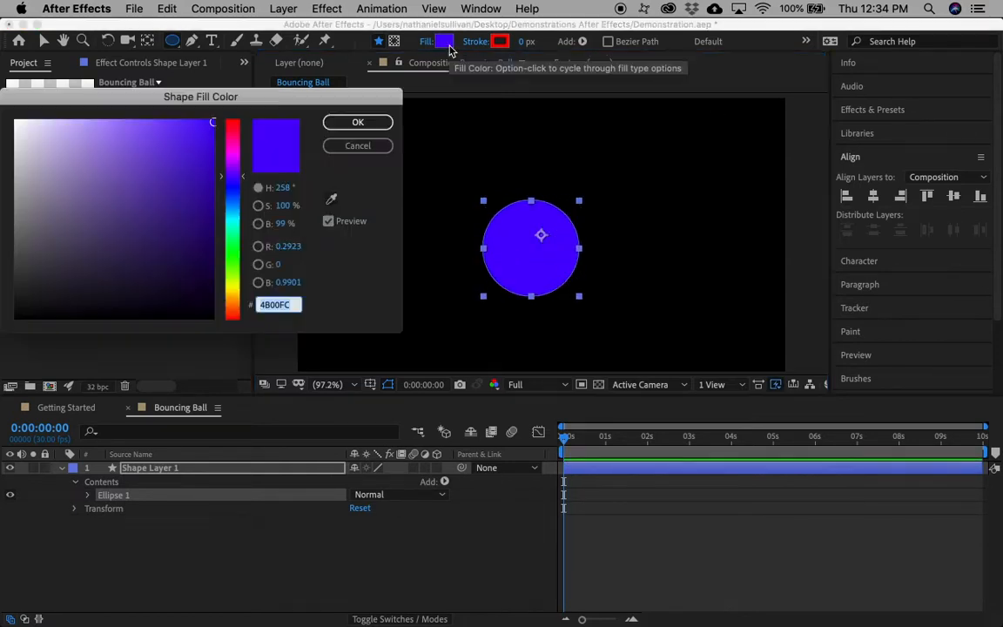
{"action": "left_click_drag", "start_coordinate": [231, 187], "coordinate": [218, 111]}
{"action": "left_click", "coordinate": [357, 123]}
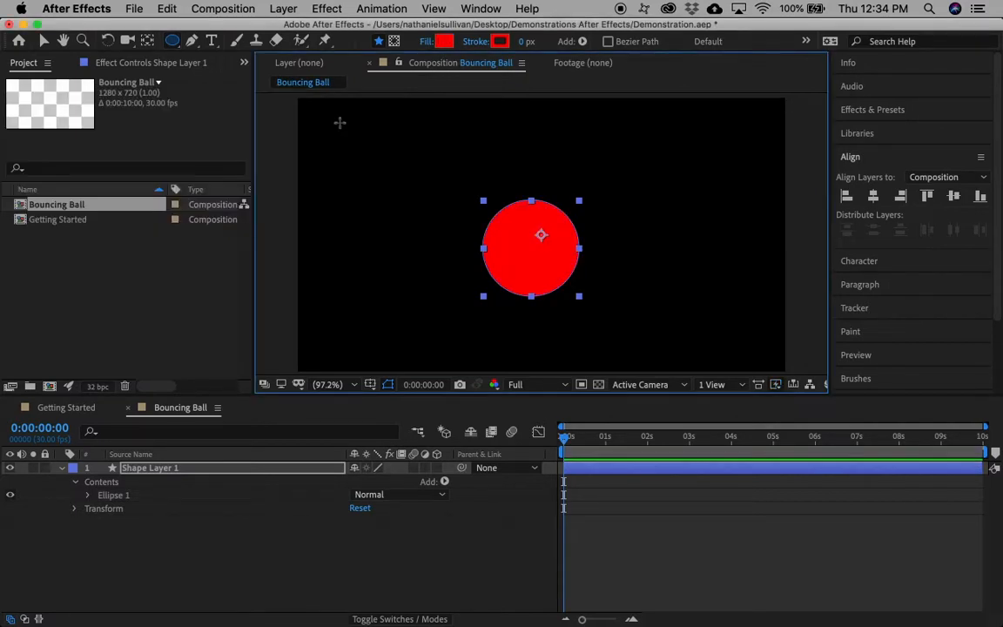
{"action": "left_click", "coordinate": [477, 41]}
{"action": "left_click", "coordinate": [429, 286]}
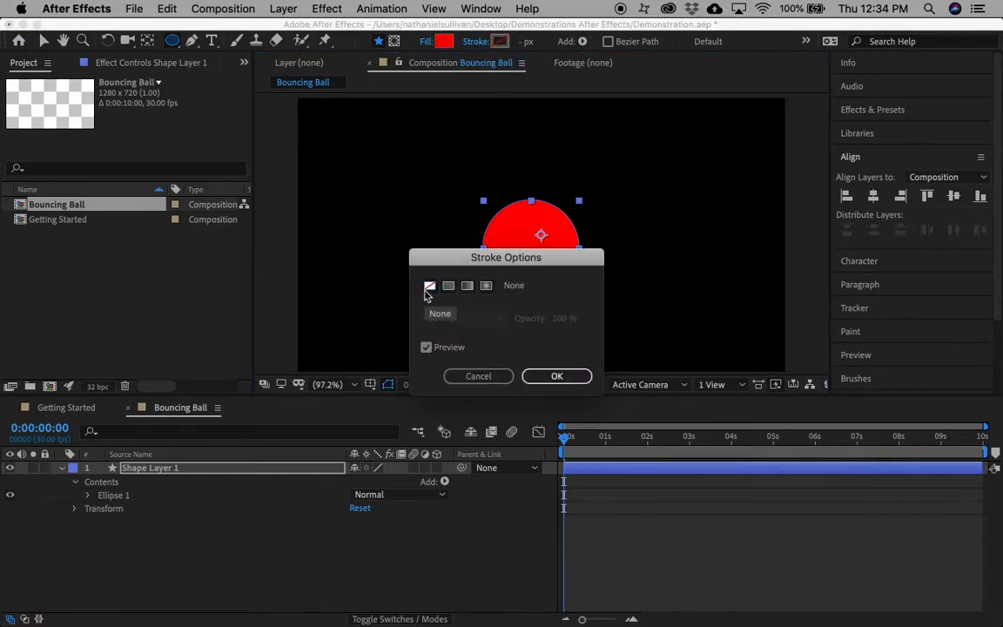
{"action": "left_click", "coordinate": [556, 376]}
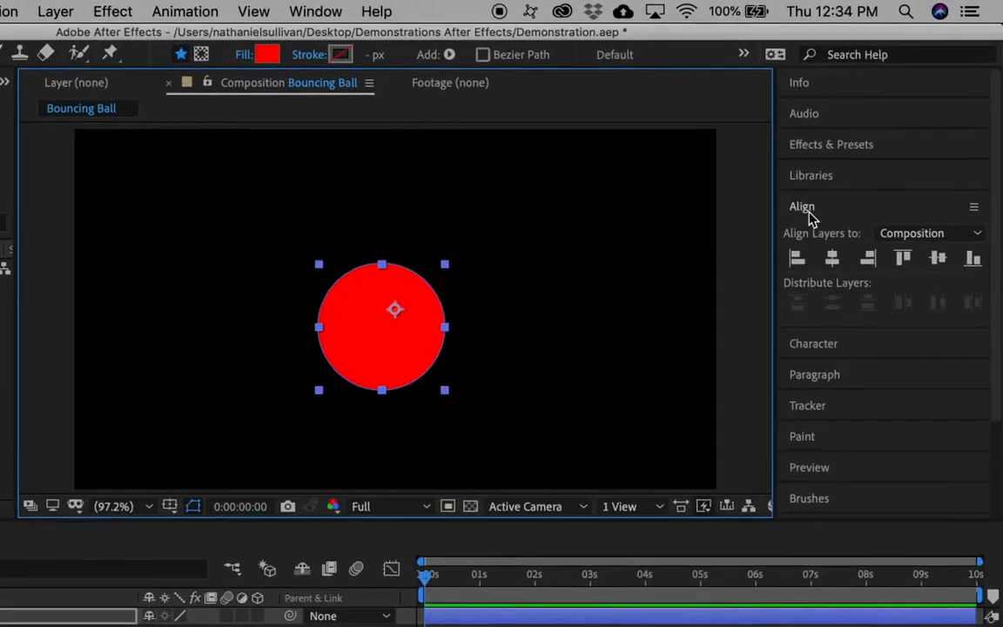
Align the circle to the composition's horizontal and vertical centre, and place its anchor point in the circle's middle
{"action": "left_click", "coordinate": [805, 209]}
{"action": "left_click", "coordinate": [805, 209]}
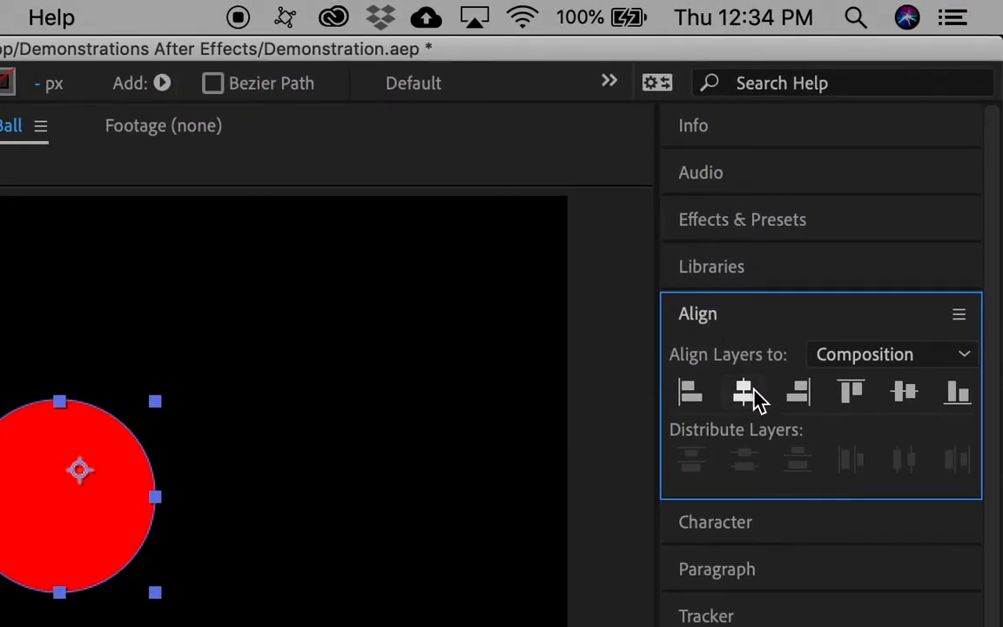
{"action": "left_click", "coordinate": [754, 392]}
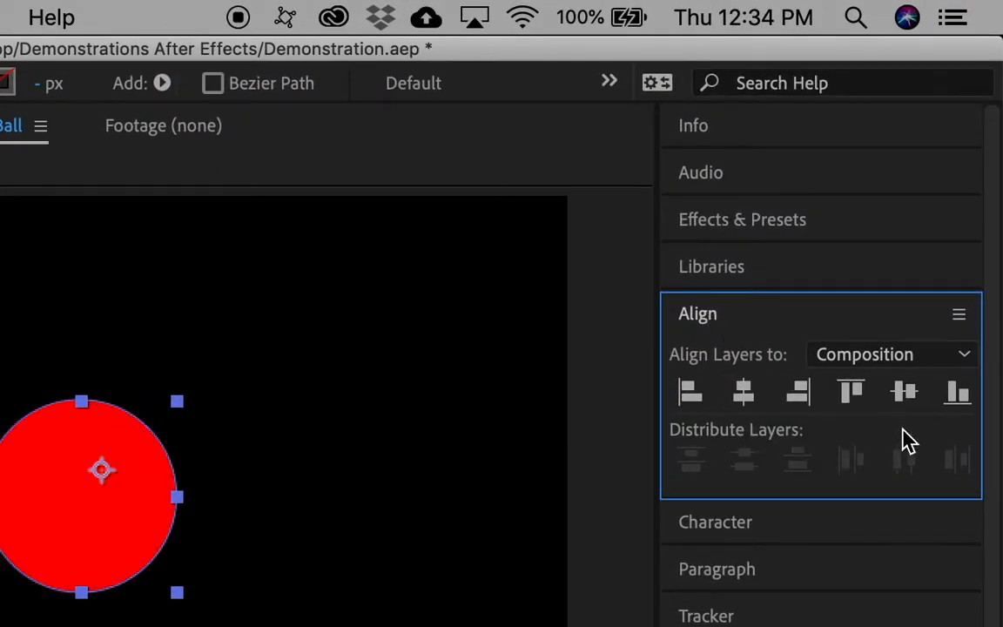
{"action": "left_click", "coordinate": [907, 397]}
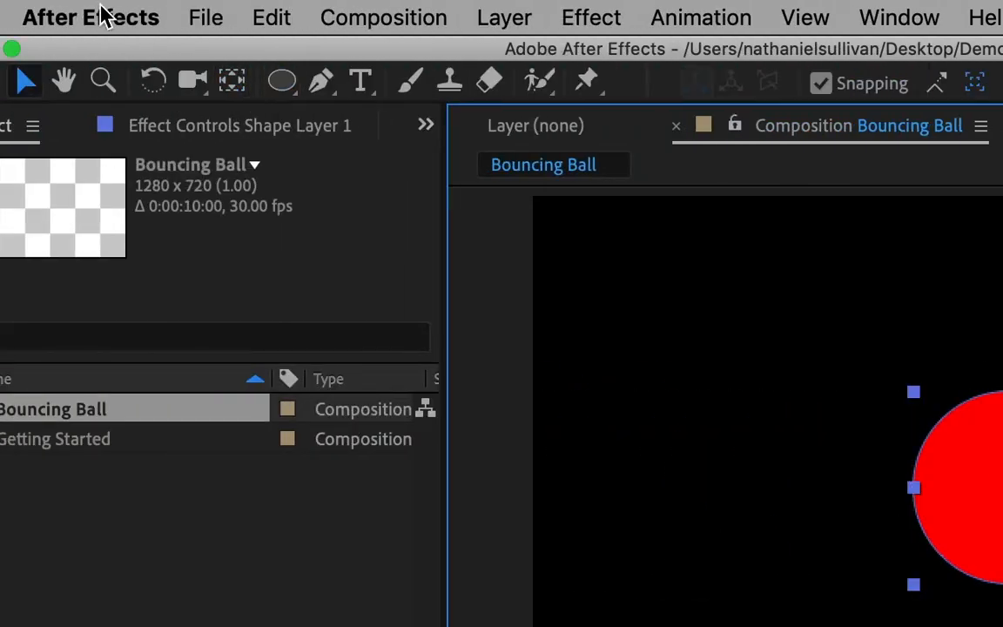
{"action": "left_click", "coordinate": [233, 89]}
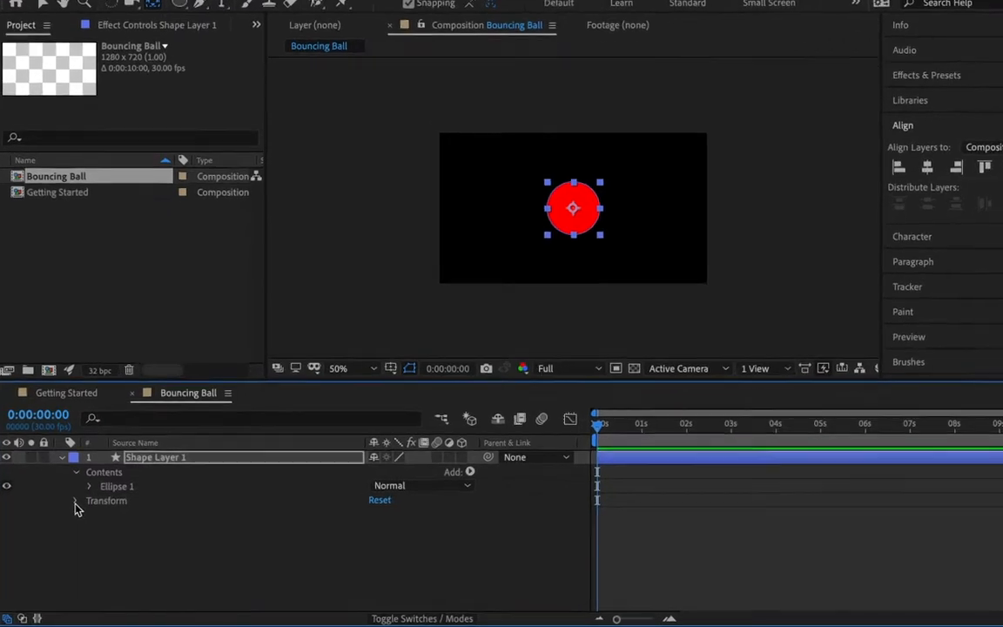
Start Position keyframing on the shape layer at 0:00:00:00 with a Y value of -200, above the frame
{"action": "left_click", "coordinate": [74, 508]}
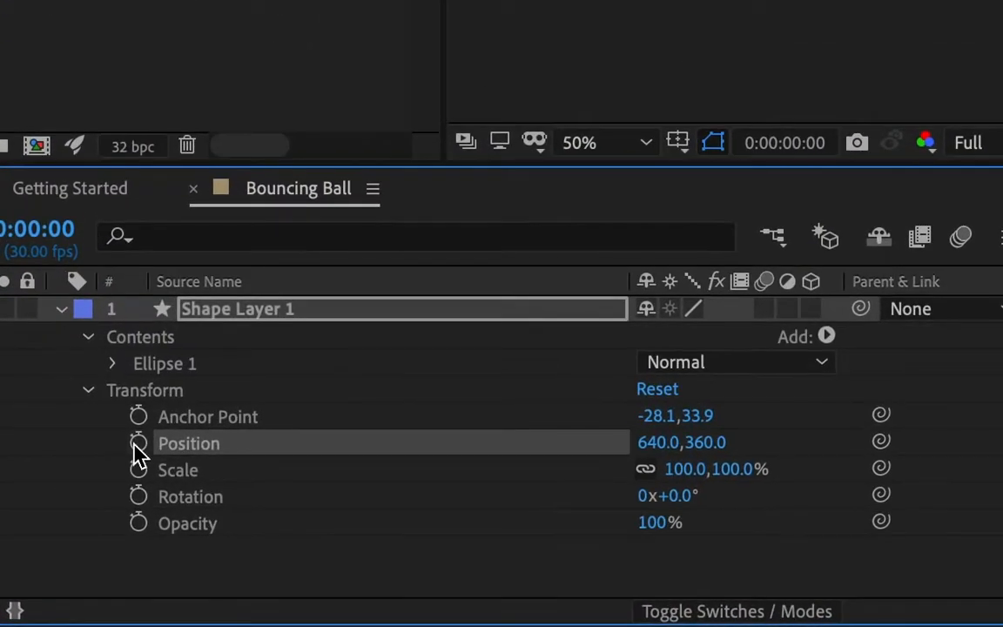
{"action": "left_click", "coordinate": [122, 483]}
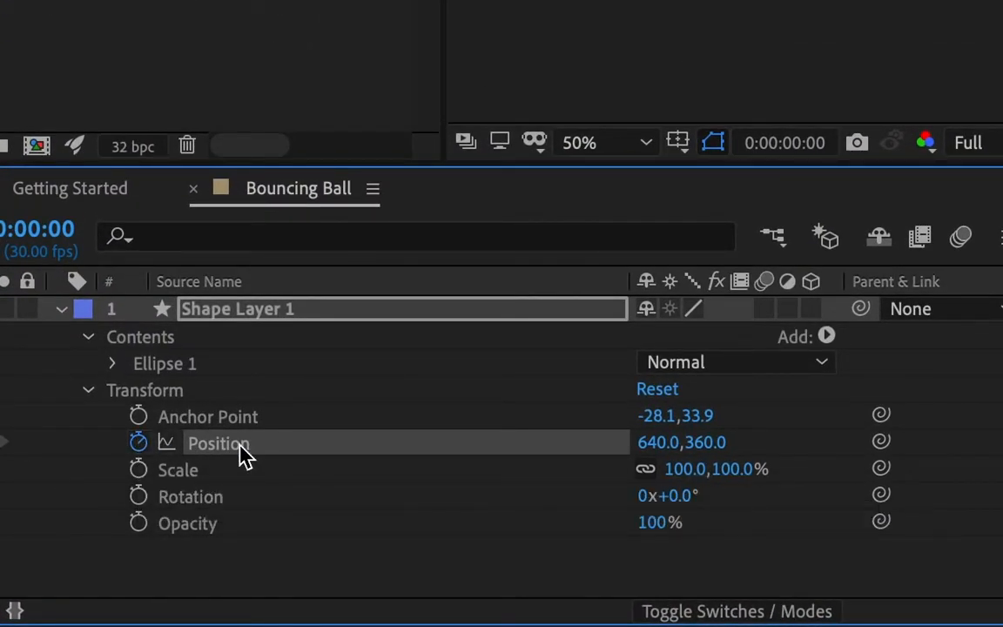
{"action": "left_click", "coordinate": [710, 443]}
{"action": "type", "text": "-200"}
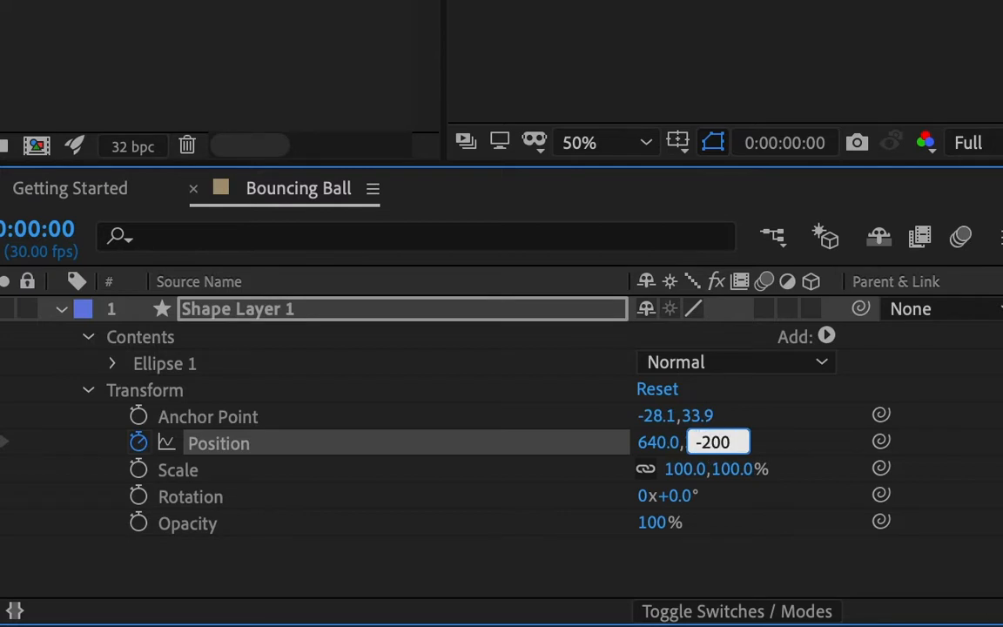
{"action": "key", "text": "Return"}
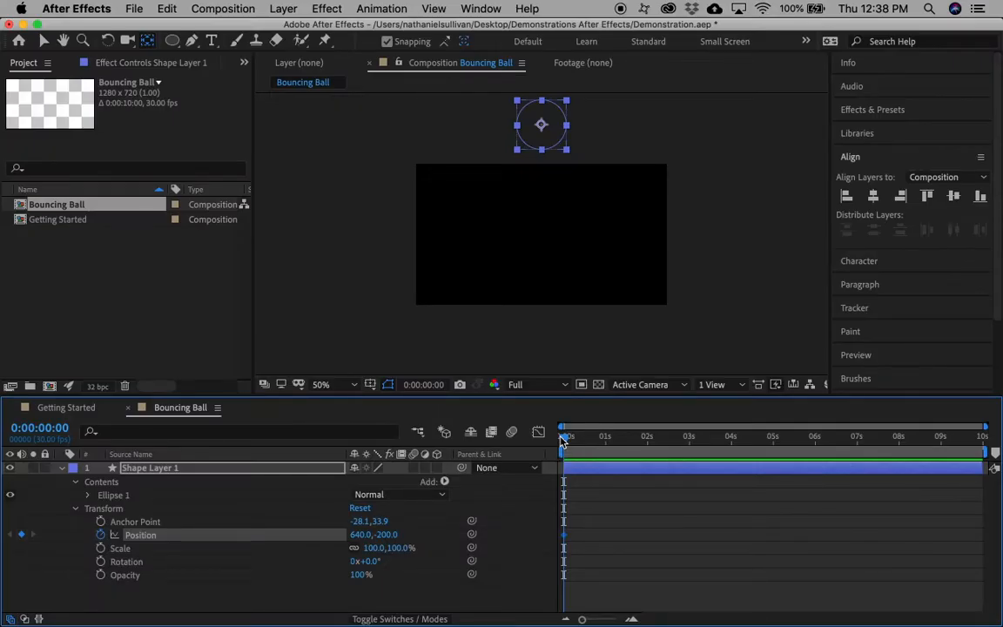
Add a Position keyframe at 0:00:00:15 with a Y value of 595 so the ball sits on the composition's lower edge
{"action": "key", "text": "space"}
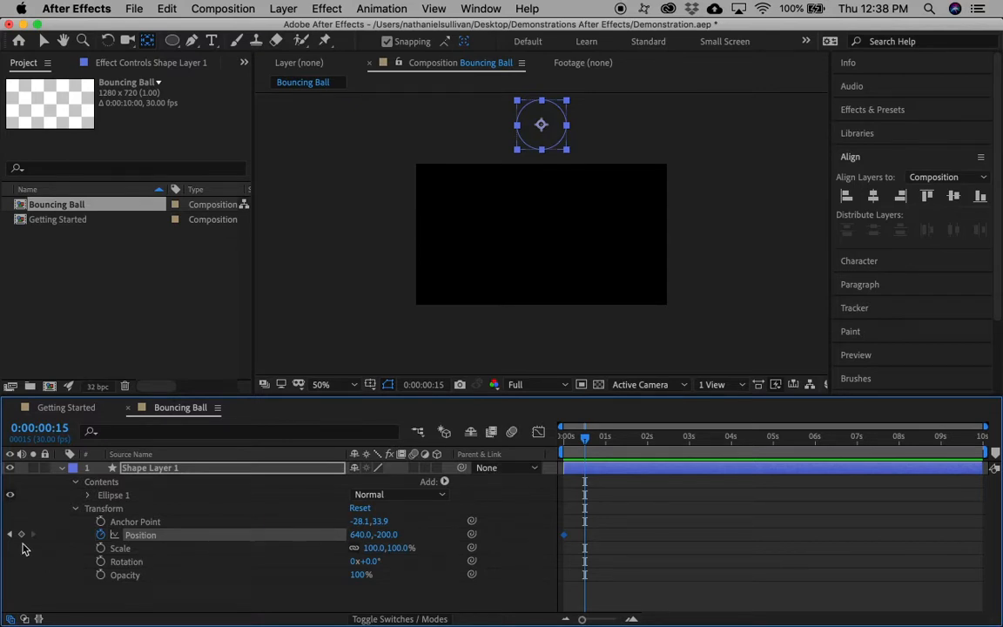
{"action": "left_click", "coordinate": [21, 535]}
{"action": "left_click", "coordinate": [384, 535]}
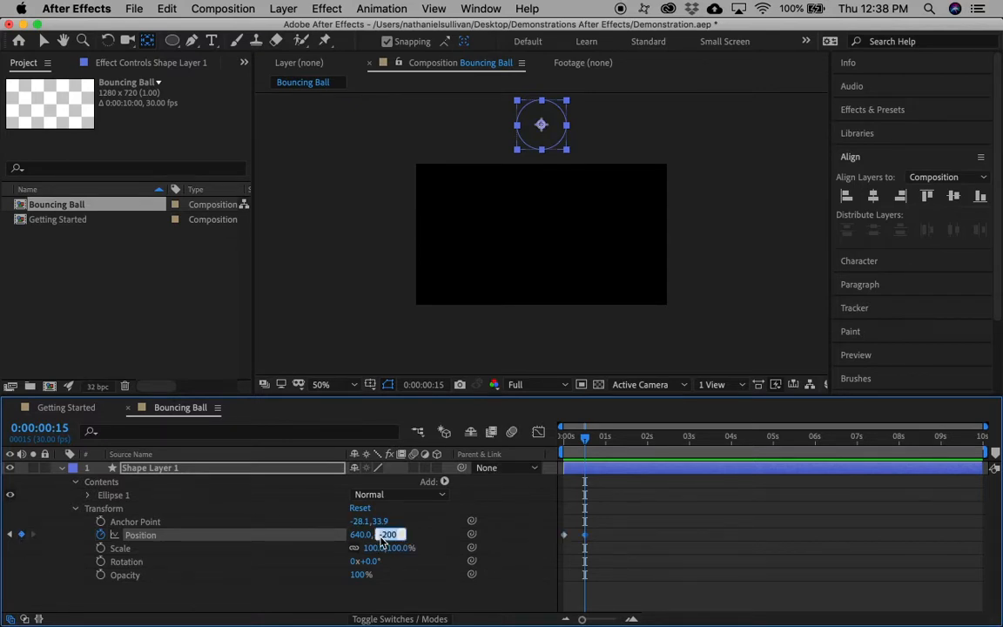
{"action": "type", "text": "5"}
{"action": "key", "text": "Return"}
{"action": "left_click", "coordinate": [380, 535]}
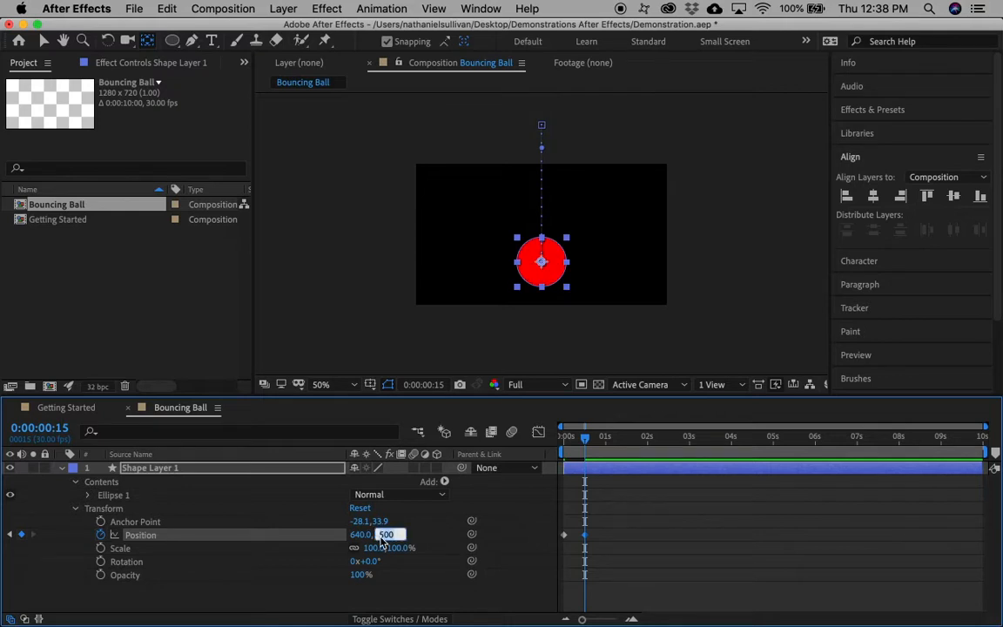
{"action": "type", "text": "550"}
{"action": "key", "text": "Return"}
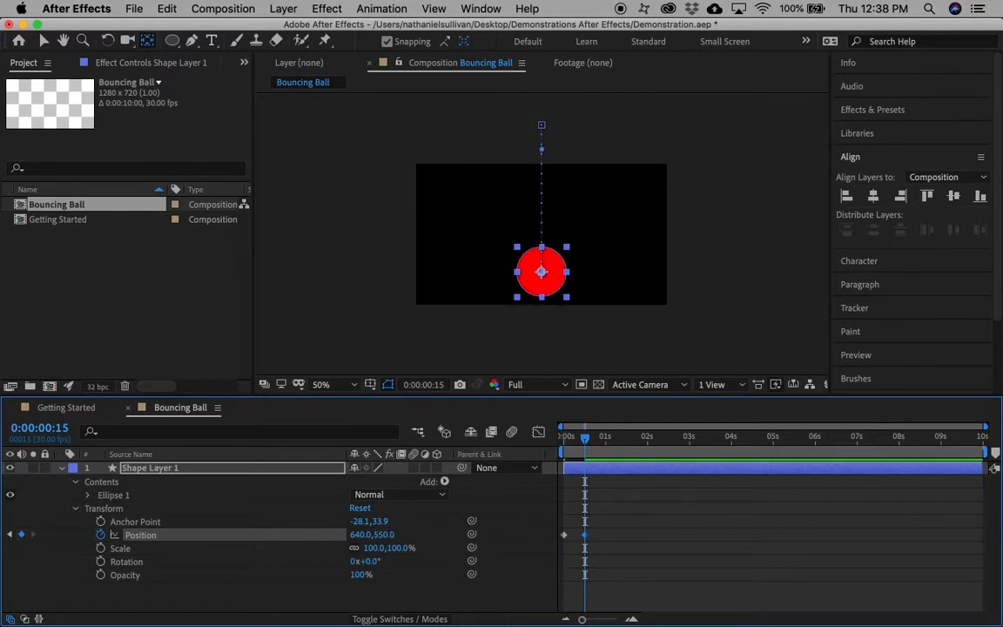
{"action": "left_click", "coordinate": [381, 535]}
{"action": "type", "text": "600"}
{"action": "key", "text": "Return"}
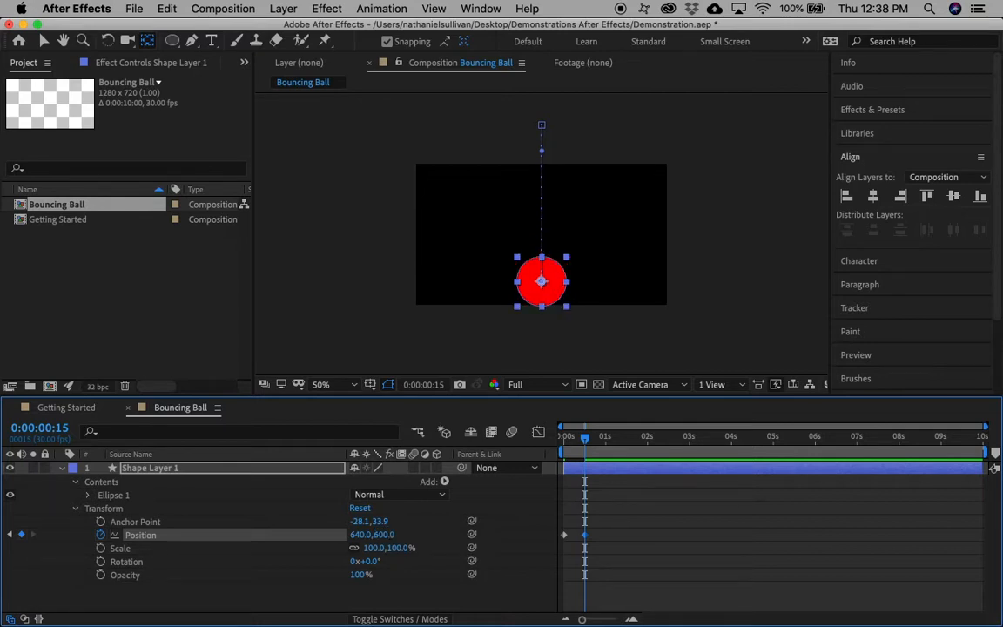
{"action": "key", "text": "z"}
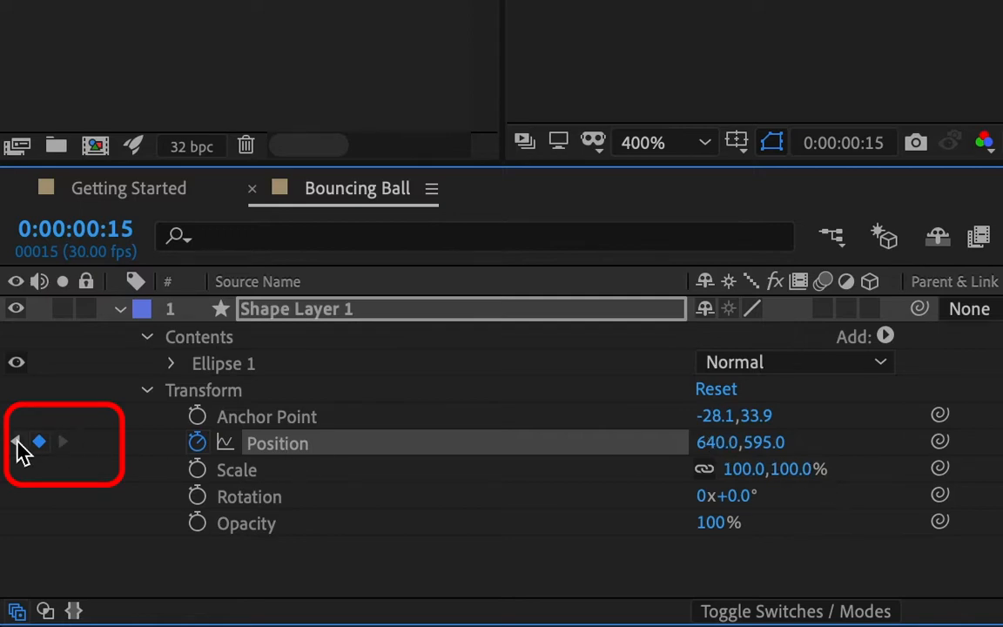
Step back and forth between the ball's two Position keyframes to compare its start and landing positions
{"action": "left_click", "coordinate": [15, 443]}
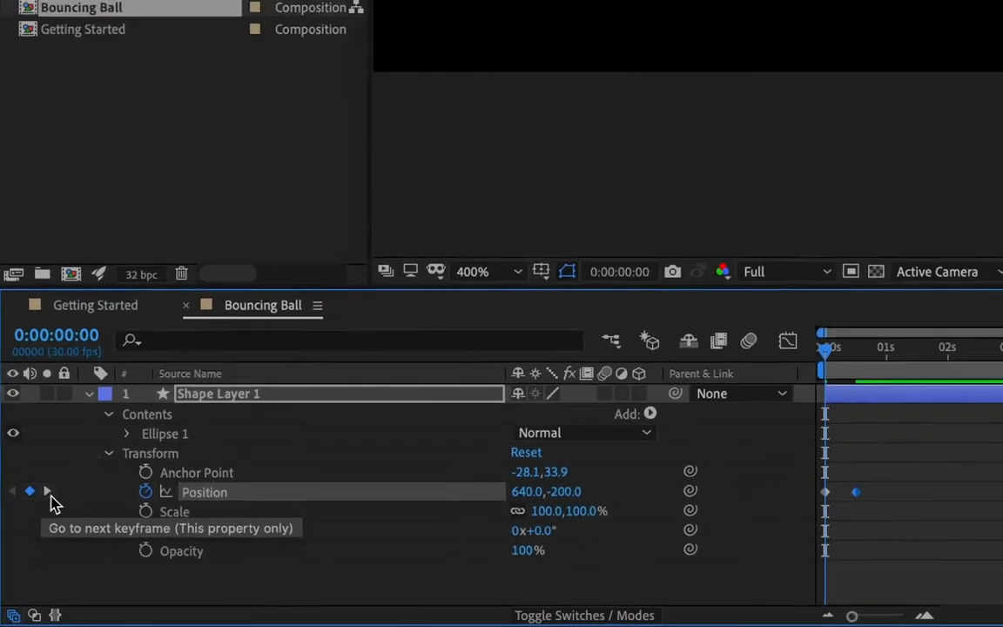
{"action": "left_click", "coordinate": [63, 442]}
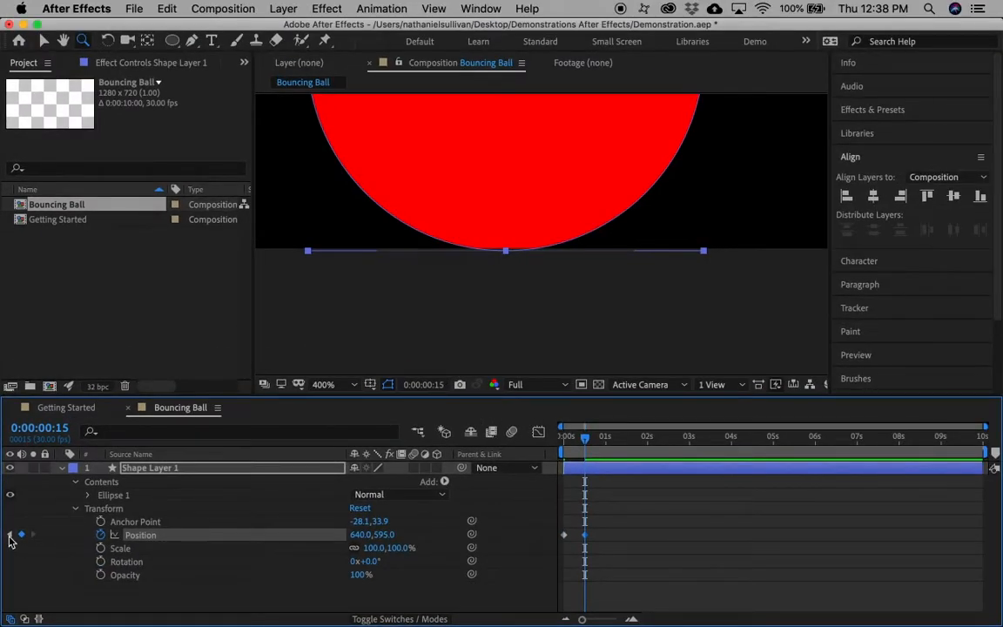
{"action": "left_click", "coordinate": [13, 536]}
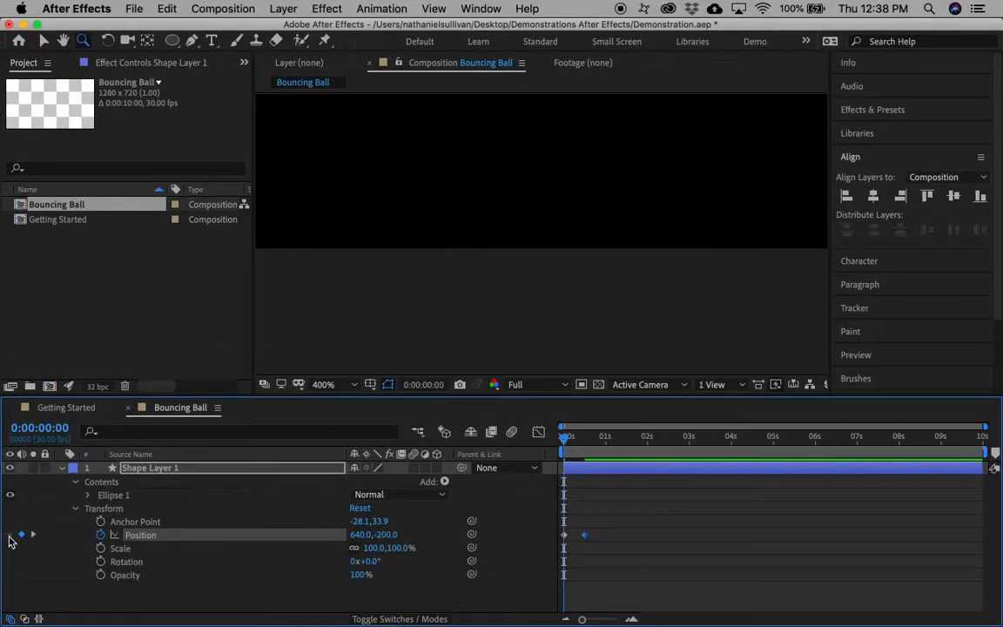
{"action": "left_click", "coordinate": [34, 538]}
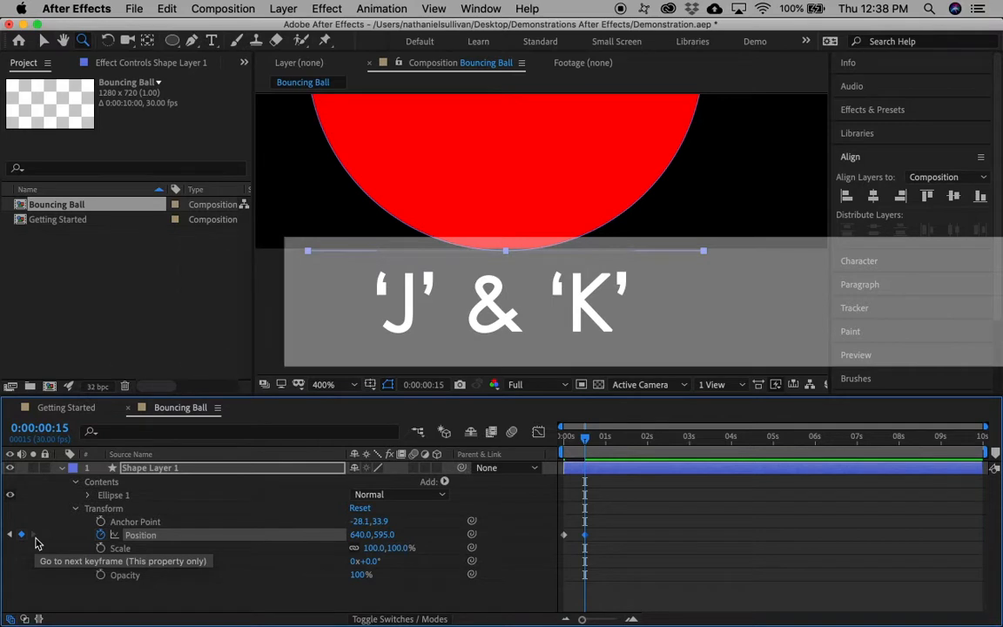
{"action": "key", "text": "j"}
{"action": "key", "text": "k"}
{"action": "key", "text": "super+Left"}
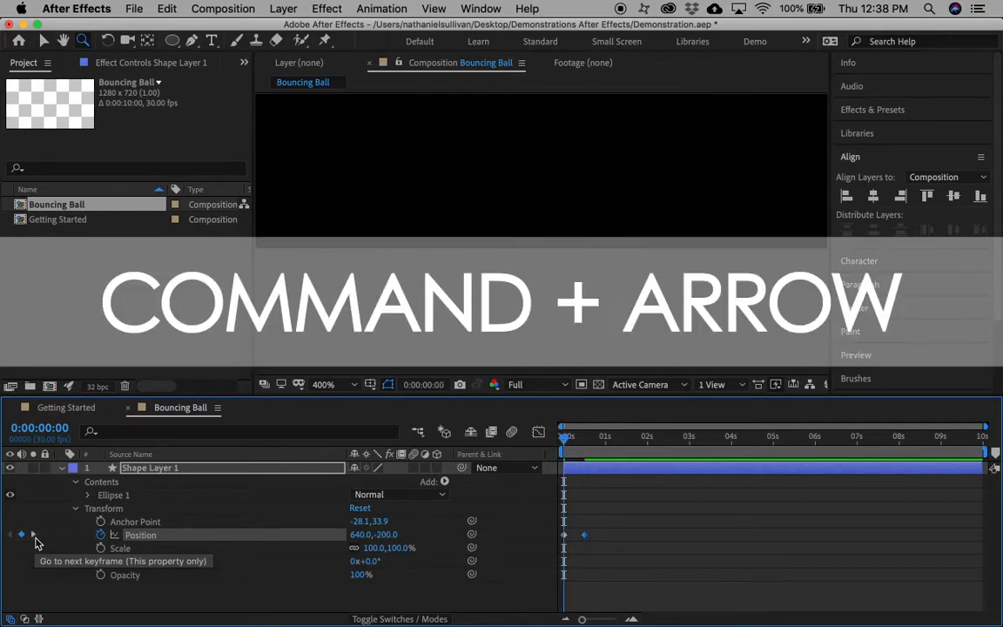
{"action": "key", "text": "super+Right"}
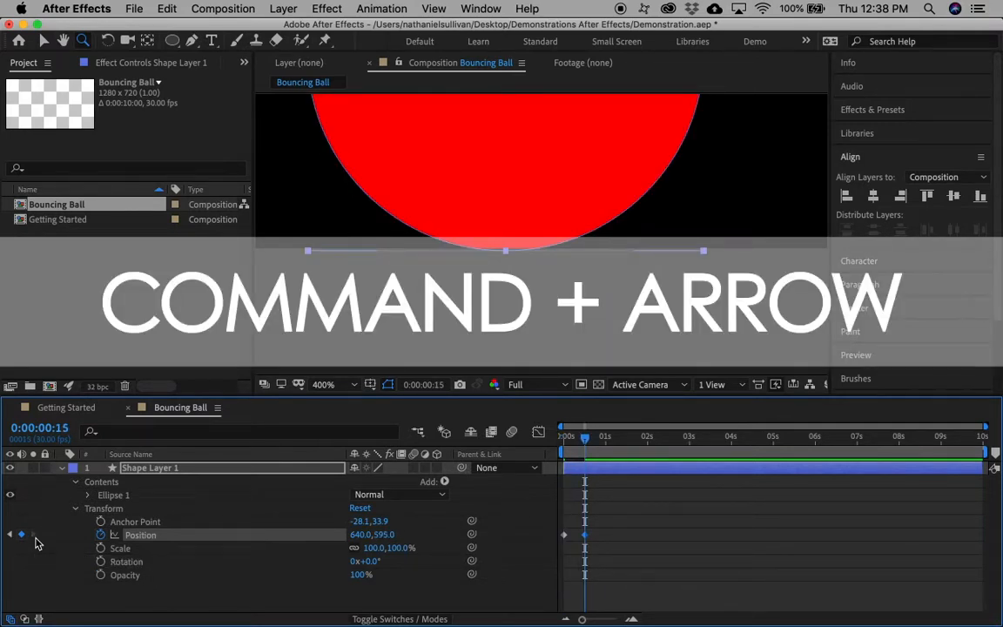
Inspect the ball's contact with the composition's lower edge at up to 400% magnification, and return the view to 50%
{"action": "left_click", "coordinate": [337, 385]}
{"action": "left_click", "coordinate": [332, 248]}
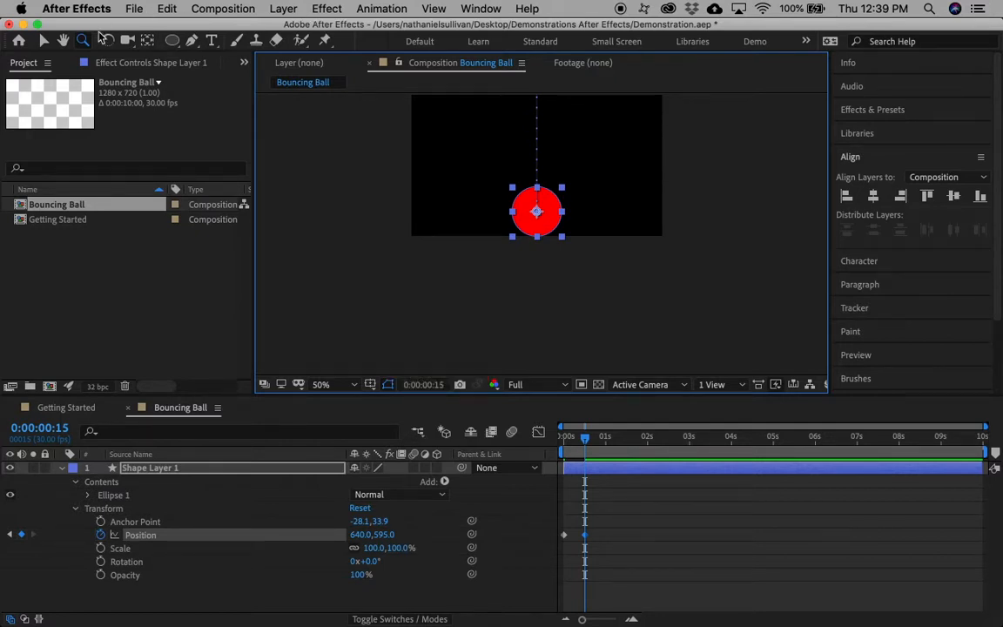
{"action": "left_click", "coordinate": [542, 244]}
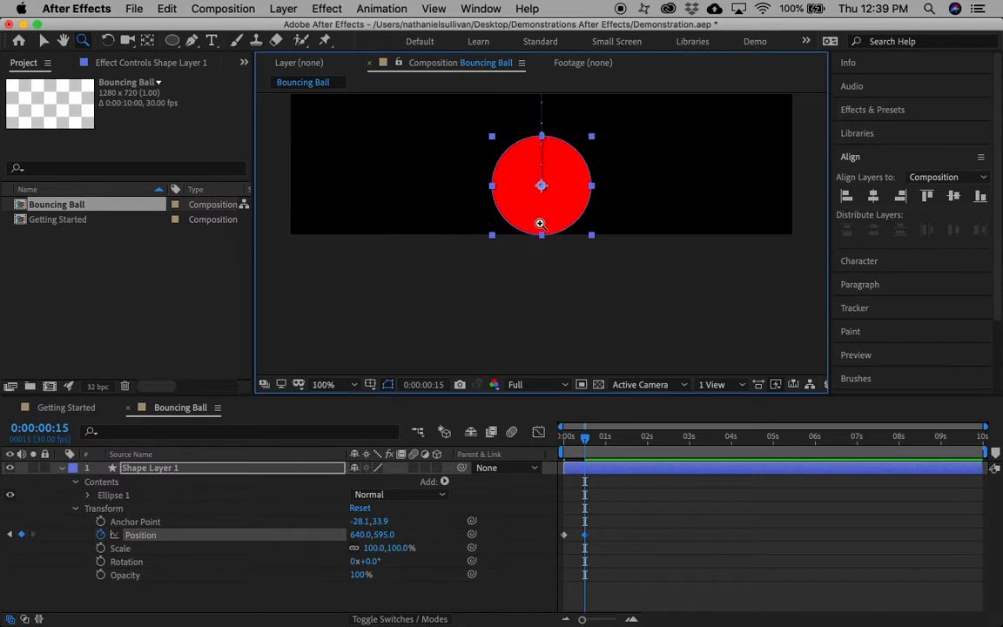
{"action": "left_click", "coordinate": [548, 229]}
{"action": "left_click", "coordinate": [551, 237]}
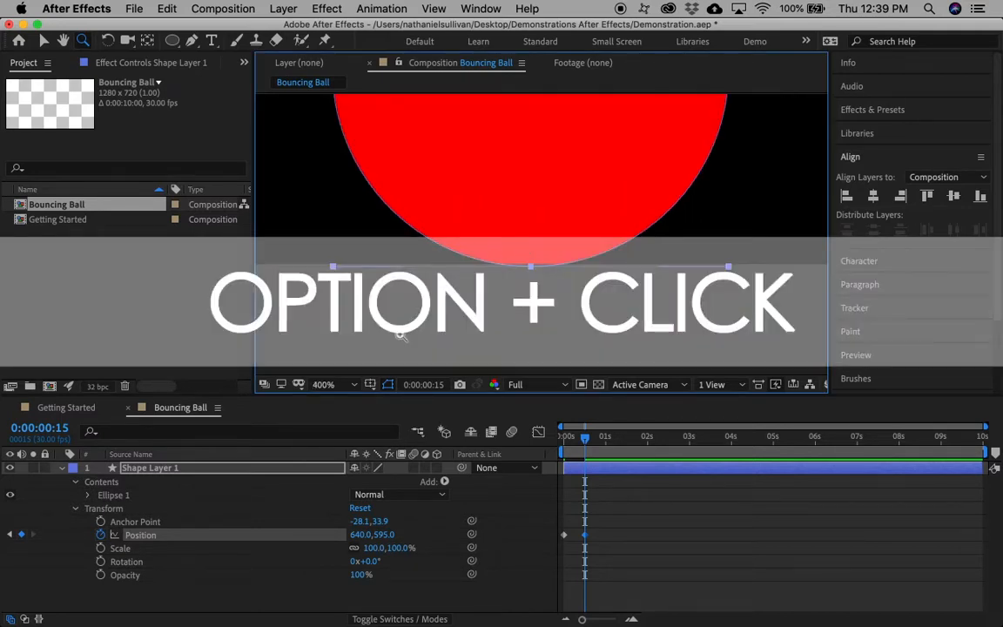
{"action": "left_click", "coordinate": [355, 385]}
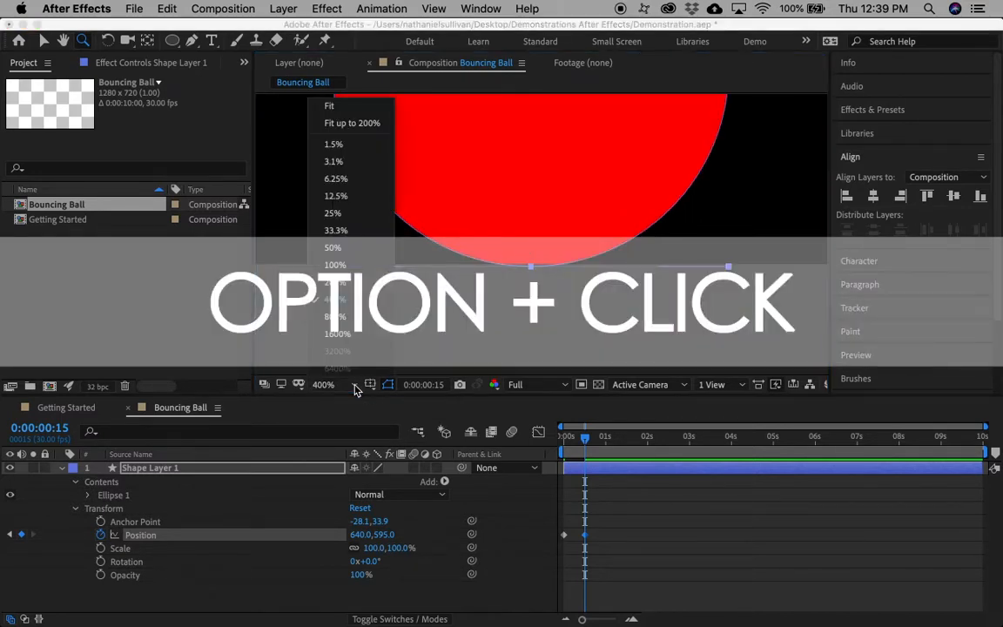
{"action": "left_click", "coordinate": [343, 213]}
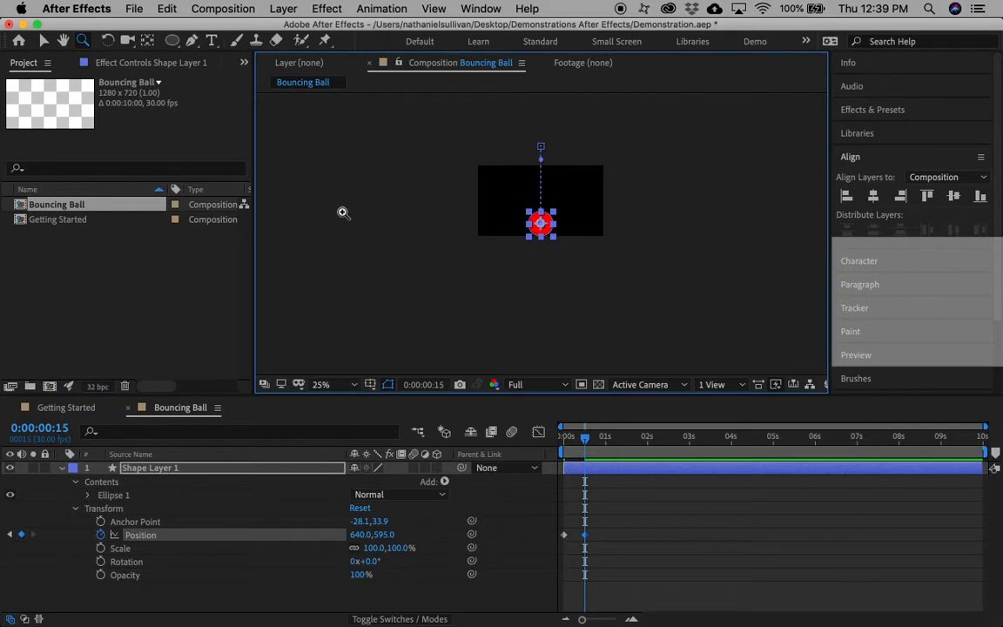
{"action": "left_click", "coordinate": [336, 385]}
{"action": "left_click", "coordinate": [332, 248]}
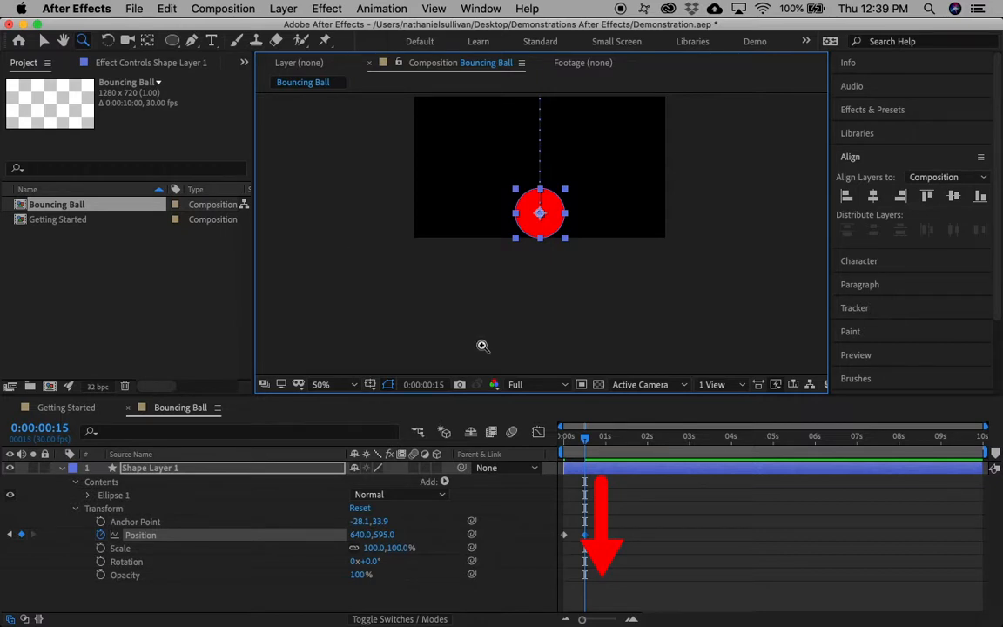
Shorten the work area so it ends at 0:00:02:00, and preview the ball's drop
{"action": "left_click", "coordinate": [587, 446]}
{"action": "left_click_drag", "start_coordinate": [587, 446], "coordinate": [647, 438]}
{"action": "left_click_drag", "start_coordinate": [984, 452], "coordinate": [652, 463]}
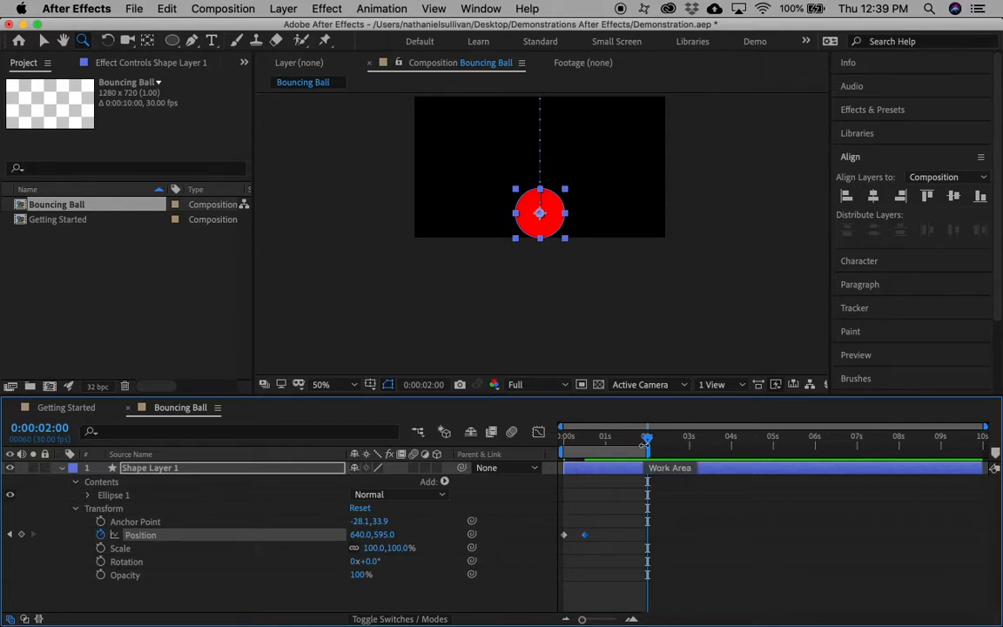
{"action": "key", "text": "space"}
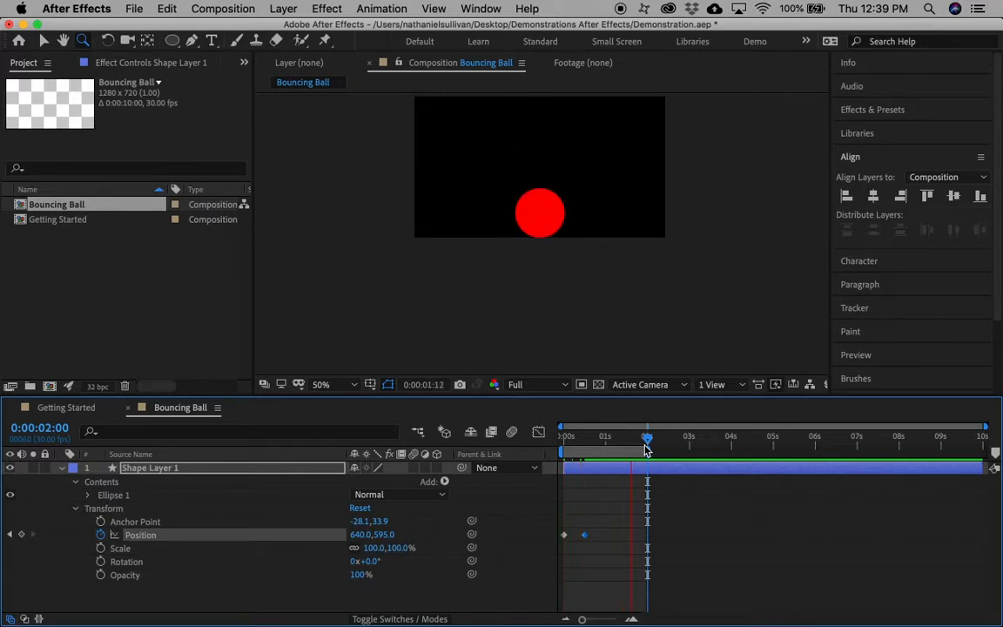
{"action": "key", "text": "space"}
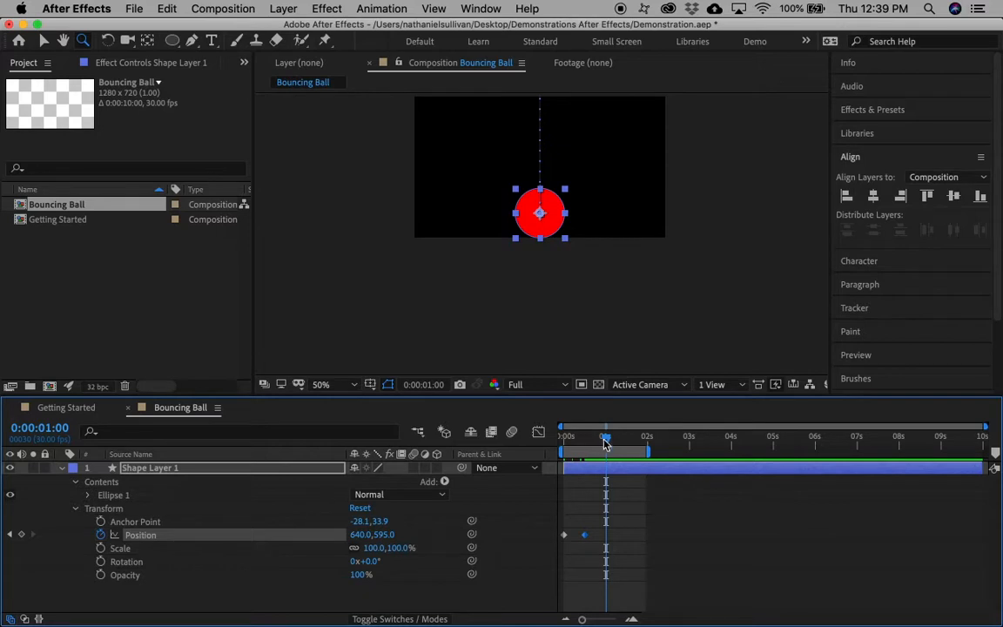
Add a Position keyframe at 0:00:01:00 with a Y value of 300 for the ball's first rebound
{"action": "left_click", "coordinate": [380, 534]}
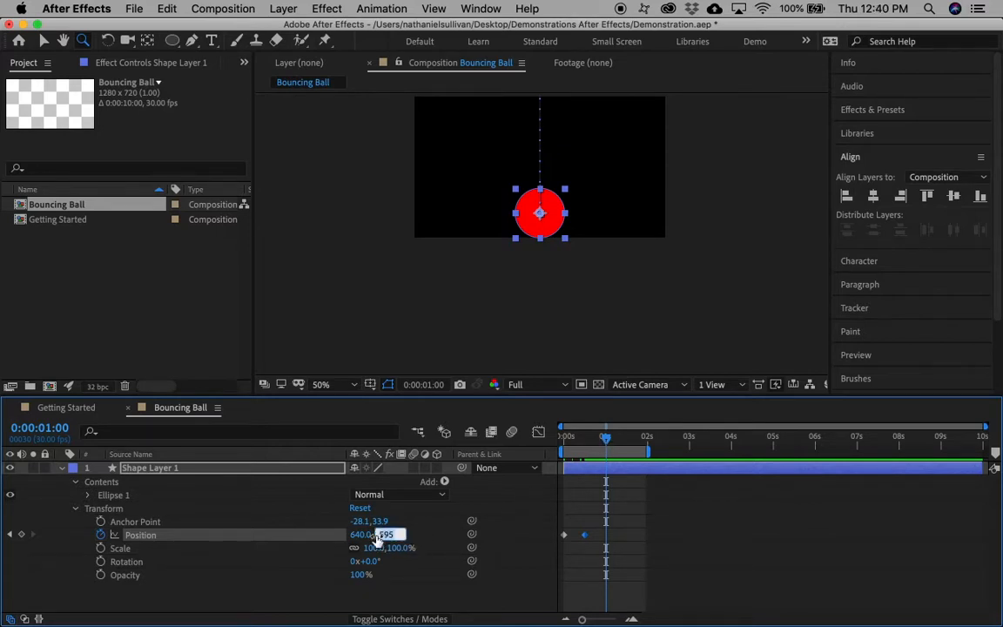
{"action": "type", "text": "300"}
{"action": "key", "text": "Return"}
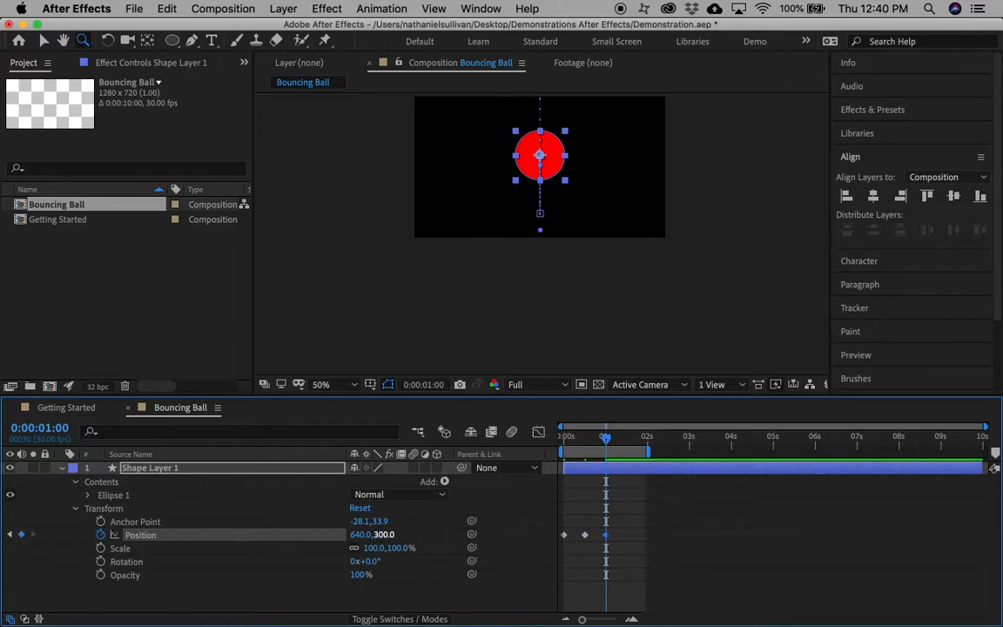
Add a Position keyframe at 0:00:01:15 with a Y value of 595 to bring the ball back to the lower edge
{"action": "left_click", "coordinate": [628, 439]}
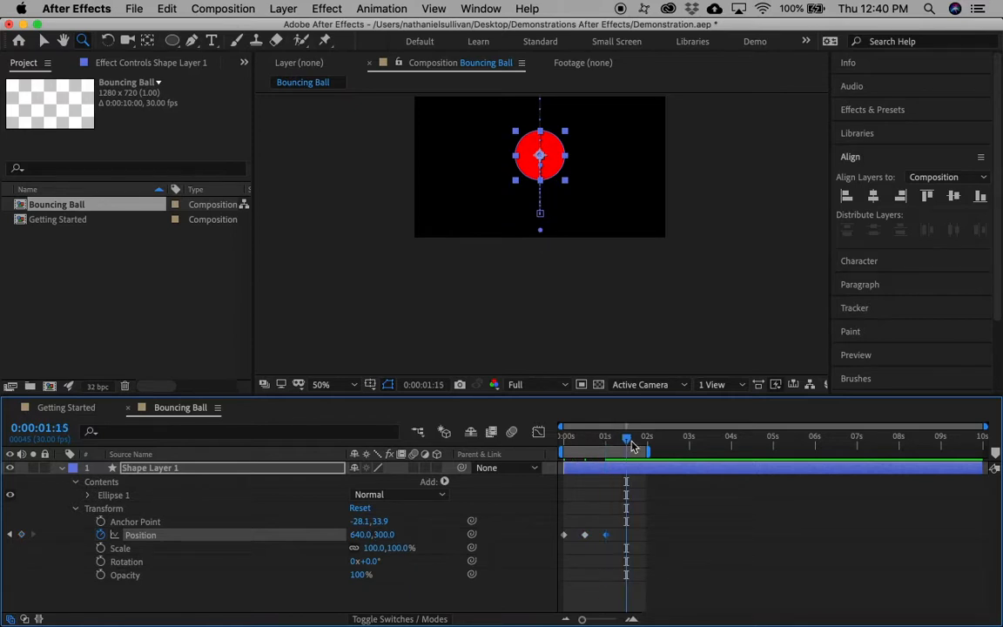
{"action": "left_click", "coordinate": [386, 535]}
{"action": "type", "text": "595"}
{"action": "key", "text": "Return"}
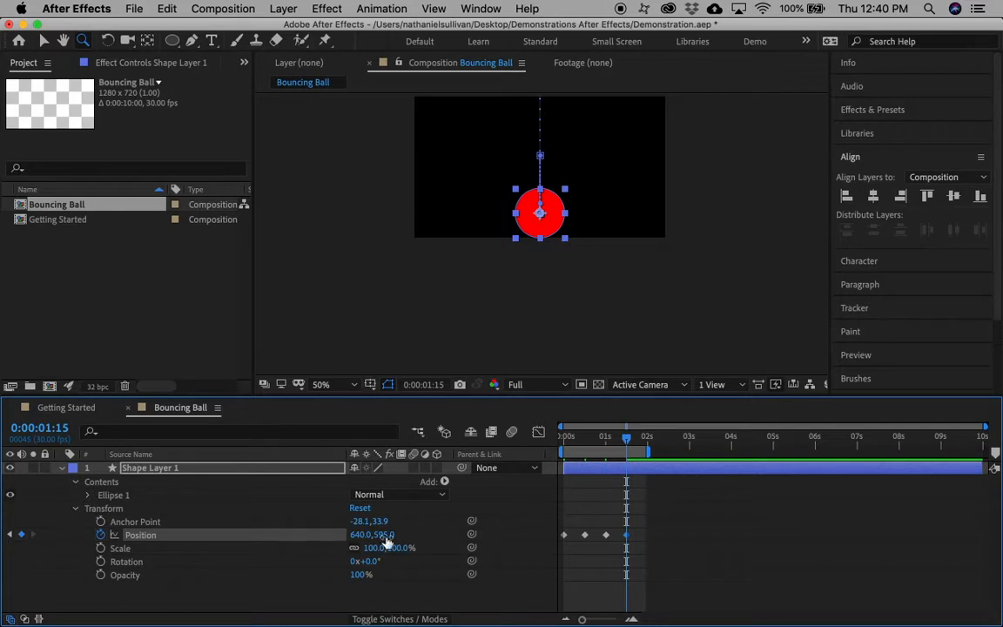
Add a Position keyframe at 0:00:01:20 with a Y value of 450 for a smaller second rebound
{"action": "left_click", "coordinate": [424, 385]}
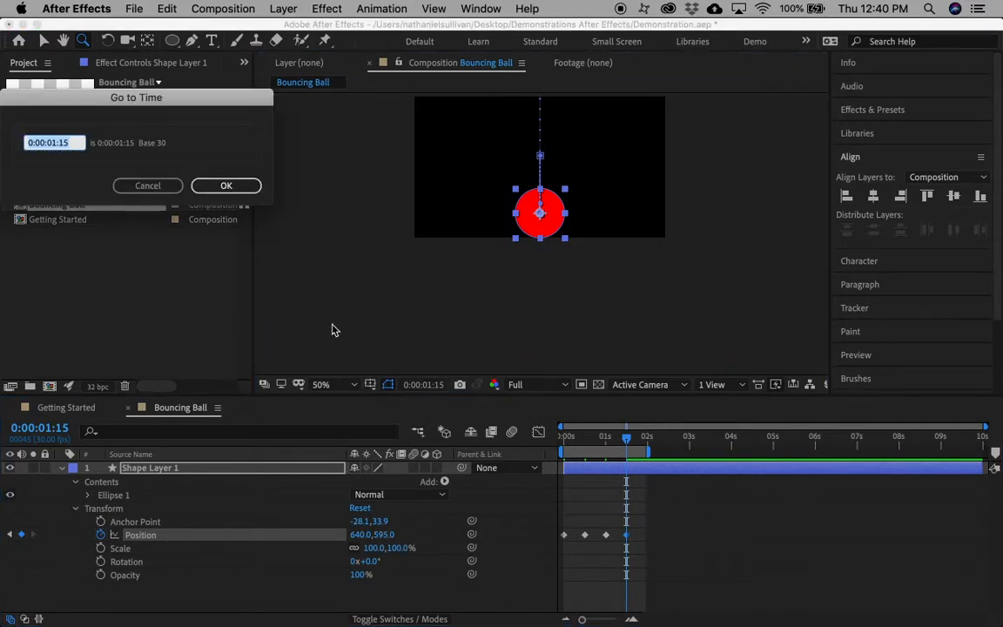
{"action": "left_click", "coordinate": [69, 143]}
{"action": "key", "text": "BackSpace"}
{"action": "type", "text": "20"}
{"action": "key", "text": "Return"}
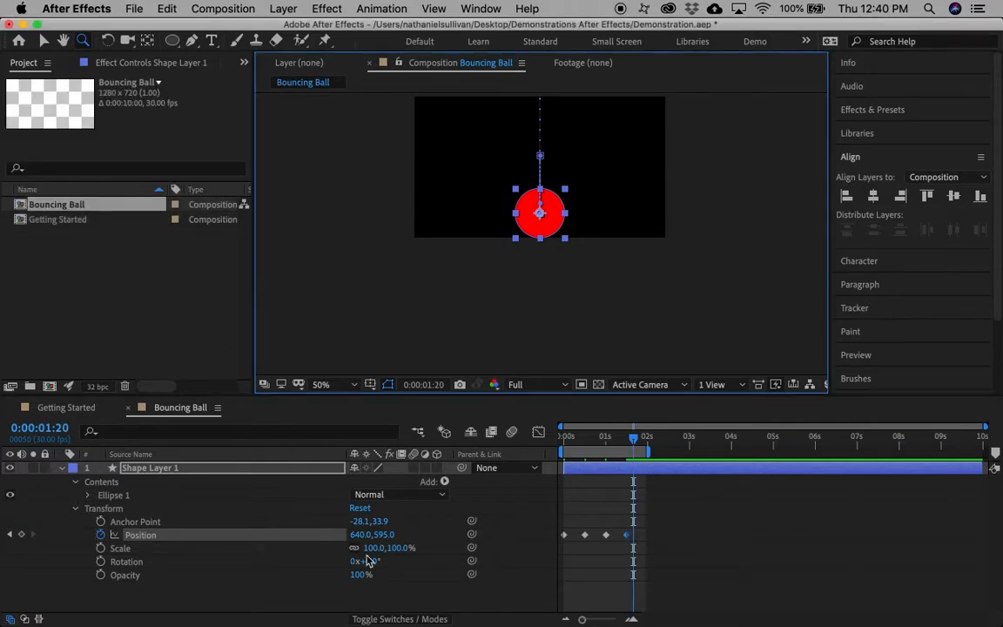
{"action": "left_click", "coordinate": [384, 535]}
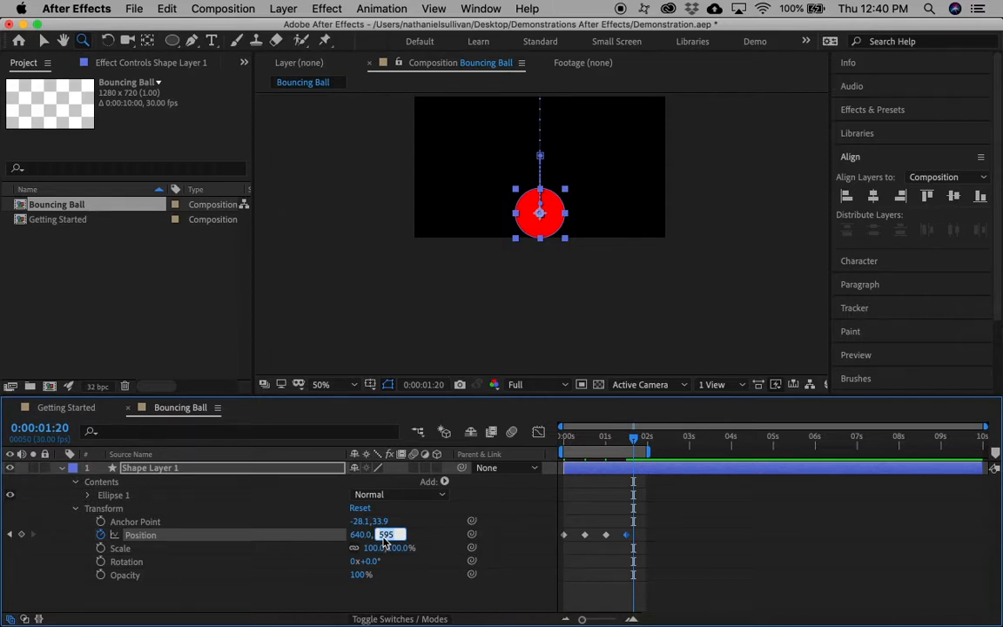
{"action": "type", "text": "450"}
{"action": "key", "text": "Return"}
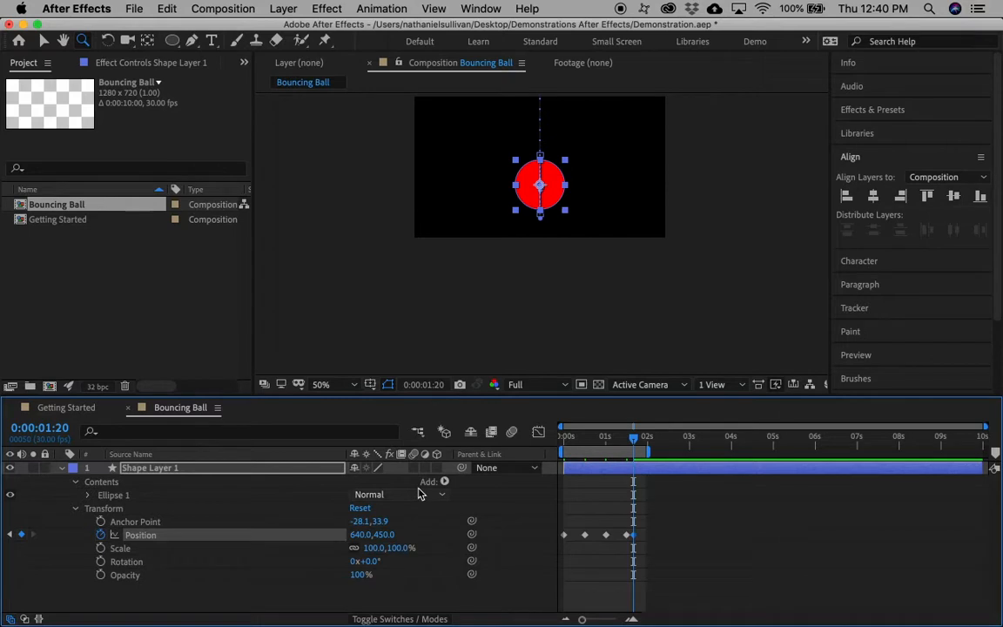
Add a Position keyframe at 0:00:01:25 with a Y value of 595 for the final landing, and preview the bounces
{"action": "key", "text": "Page_Down"}
{"action": "key", "text": "Page_Down"}
{"action": "key", "text": "Page_Down"}
{"action": "key", "text": "Page_Down"}
{"action": "key", "text": "Page_Down"}
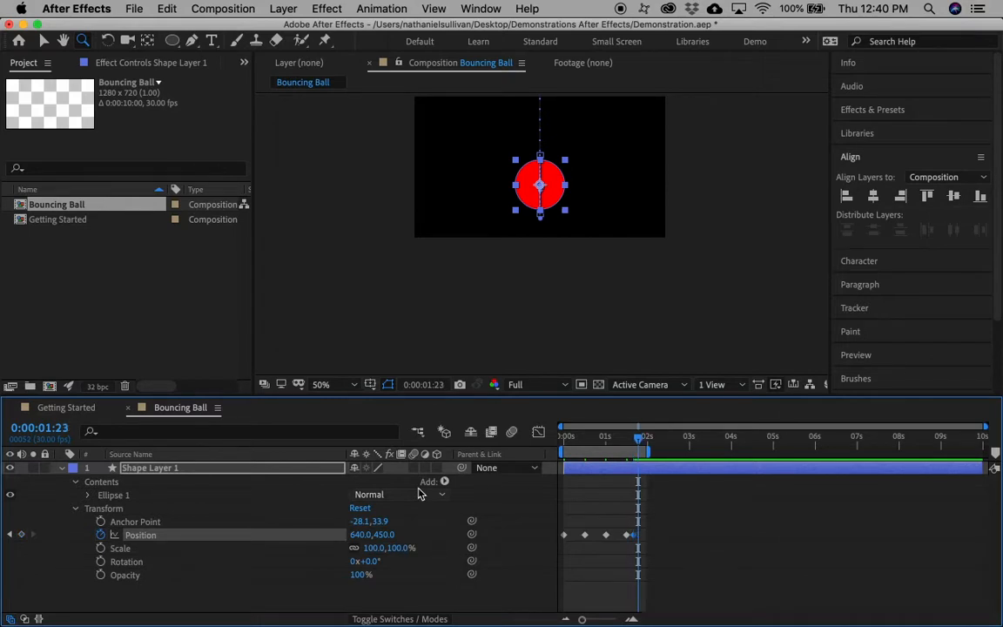
{"action": "left_click", "coordinate": [385, 534]}
{"action": "type", "text": "595"}
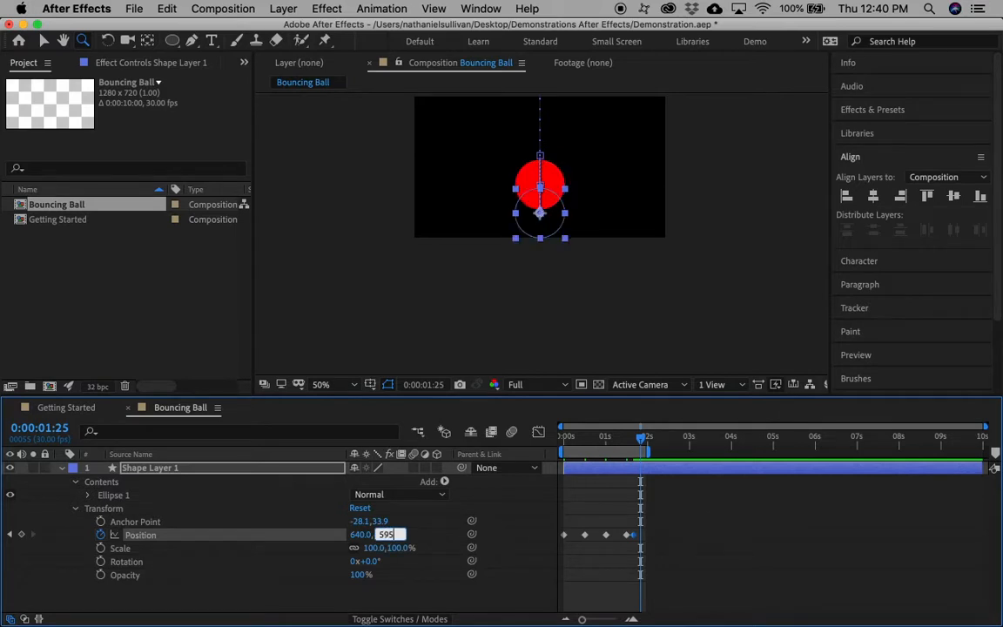
{"action": "key", "text": "Return"}
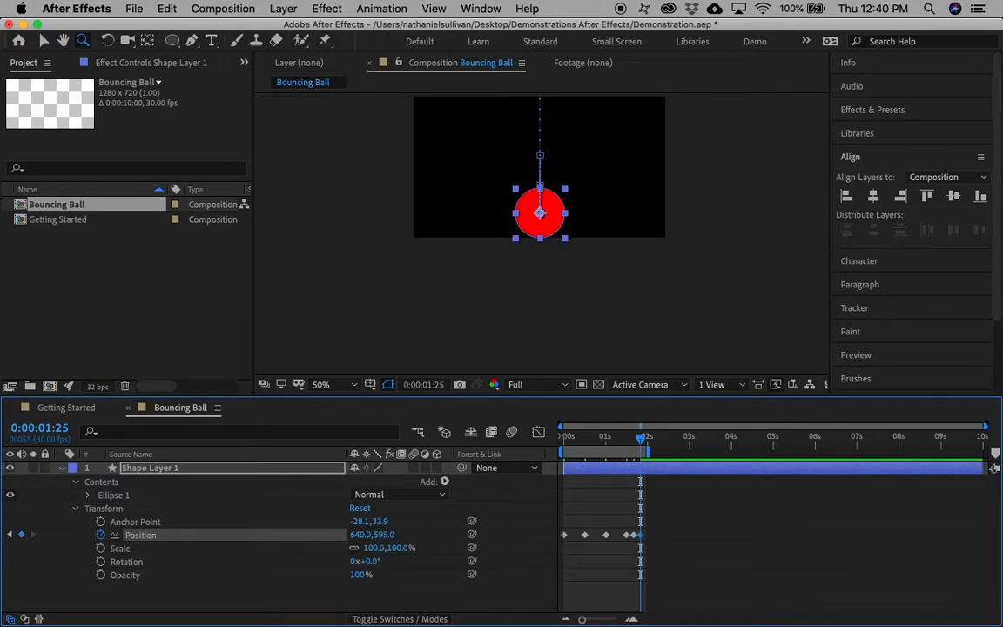
{"action": "key", "text": "space"}
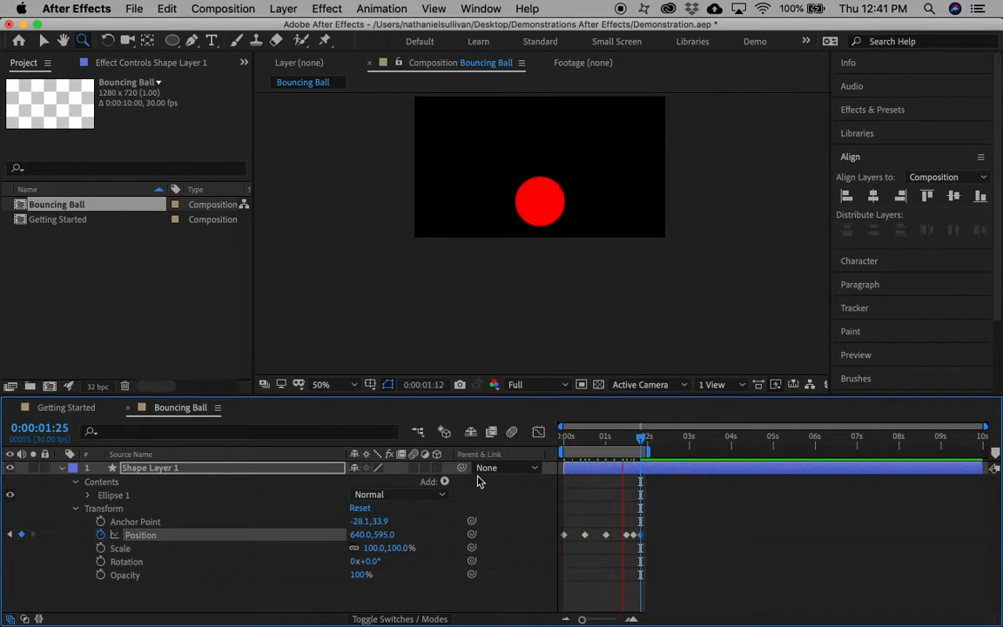
{"action": "key", "text": "space"}
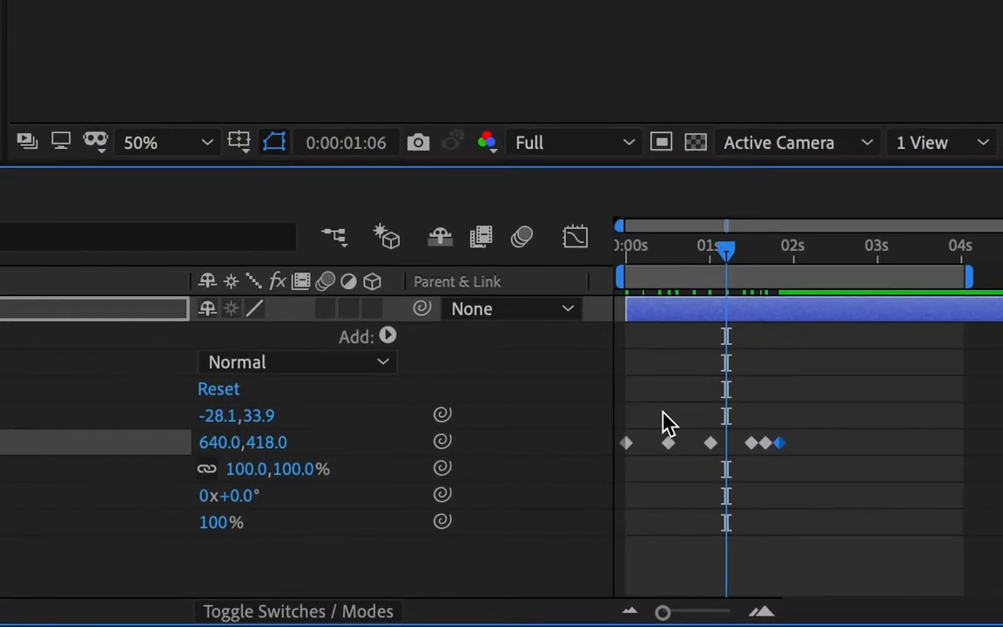
Compress the last four Position keyframes proportionally in time, keeping the first of them at 0:00:01:00
{"action": "left_click_drag", "start_coordinate": [691, 415], "coordinate": [834, 467]}
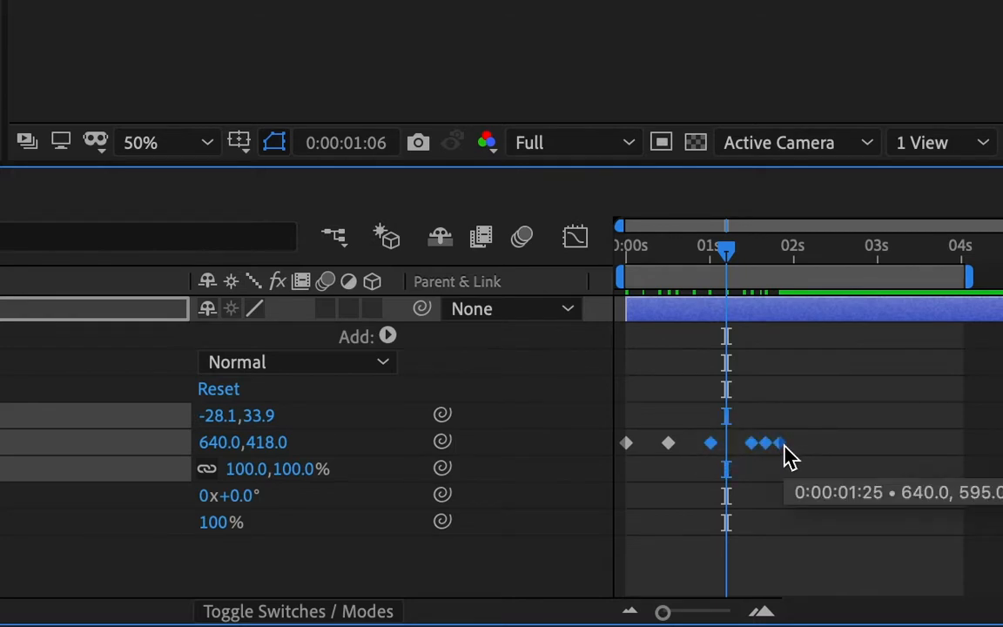
{"action": "left_click_drag", "start_coordinate": [785, 455], "coordinate": [773, 459]}
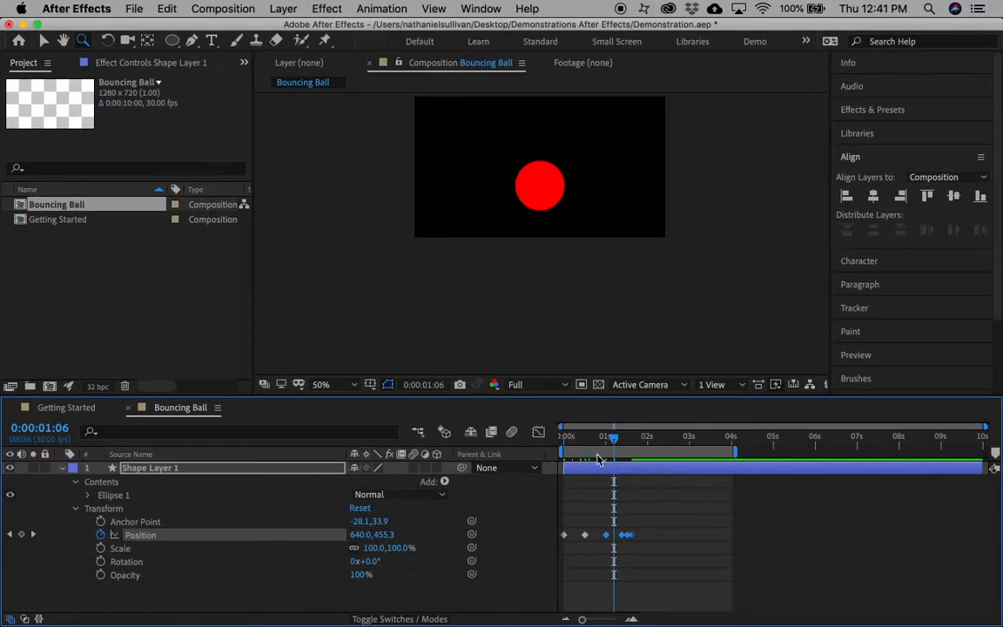
Preview the tightened bounces and shorten the work area to end just before the 3-second mark
{"action": "key", "text": "space"}
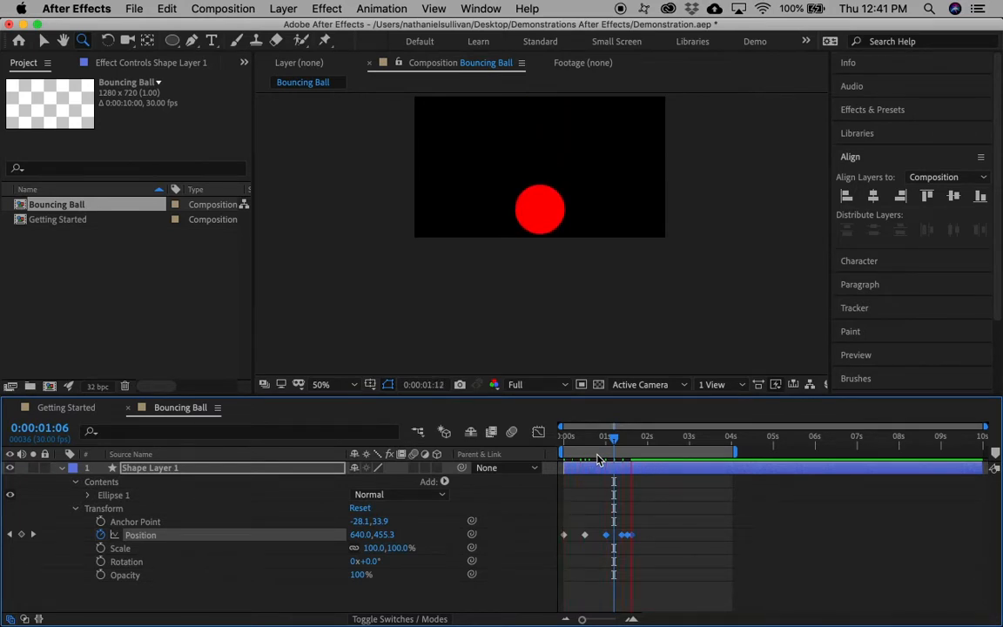
{"action": "left_click_drag", "start_coordinate": [734, 452], "coordinate": [684, 452]}
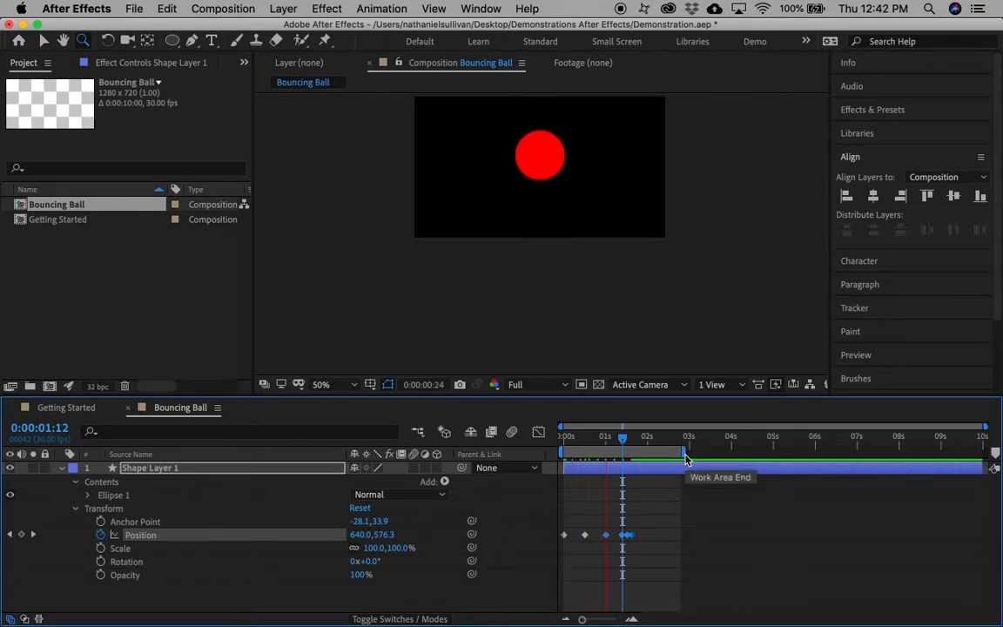
{"action": "key", "text": "space"}
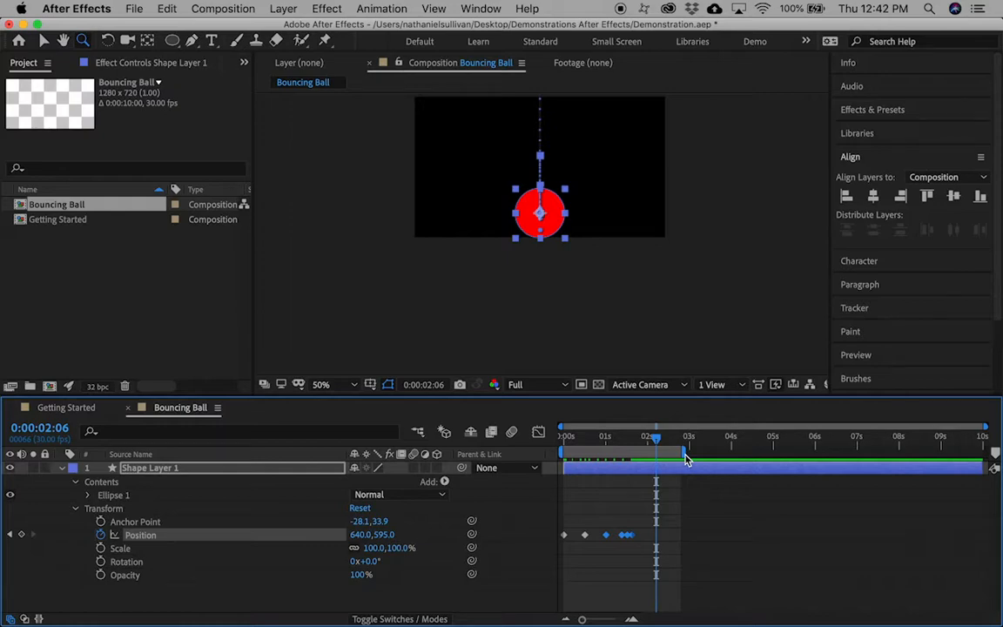
Apply Easy Ease to all six Position keyframes of the shape layer and preview the animation
{"action": "left_click_drag", "start_coordinate": [655, 562], "coordinate": [553, 504]}
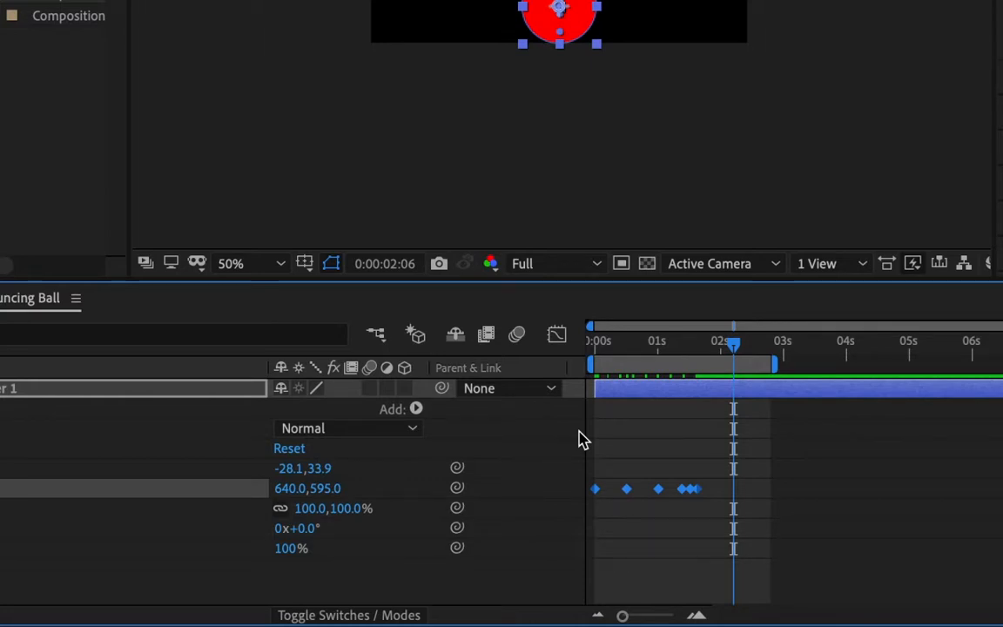
{"action": "right_click", "coordinate": [686, 499]}
{"action": "mouse_move", "coordinate": [780, 600]}
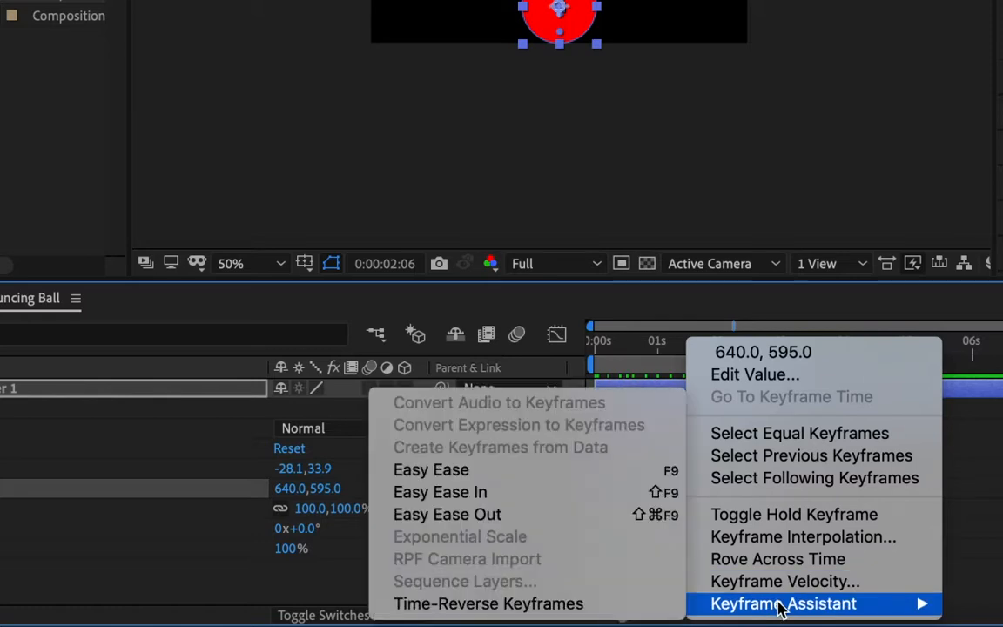
{"action": "left_click", "coordinate": [512, 476]}
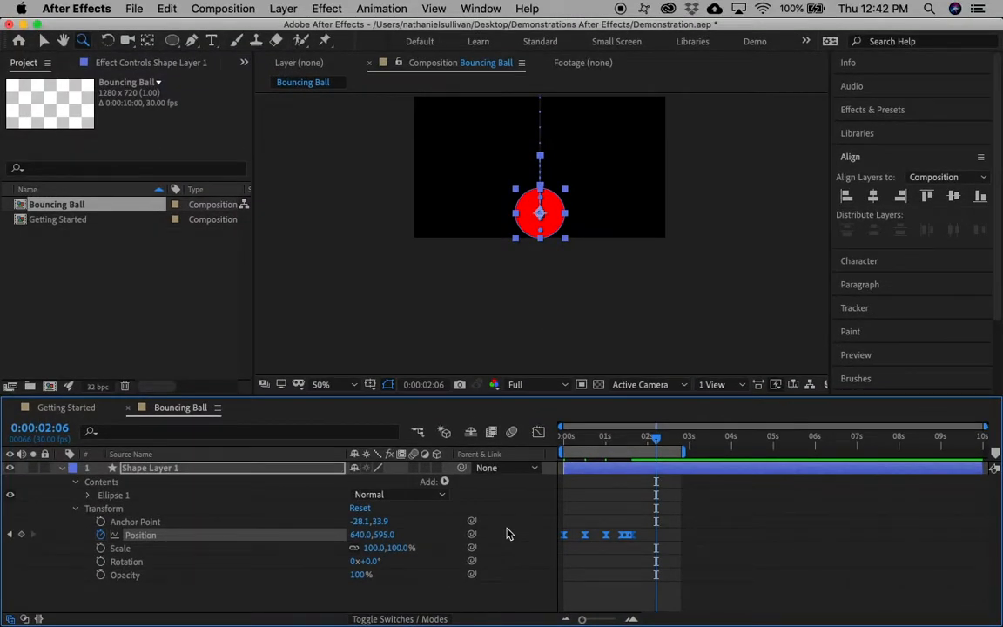
{"action": "key", "text": "space"}
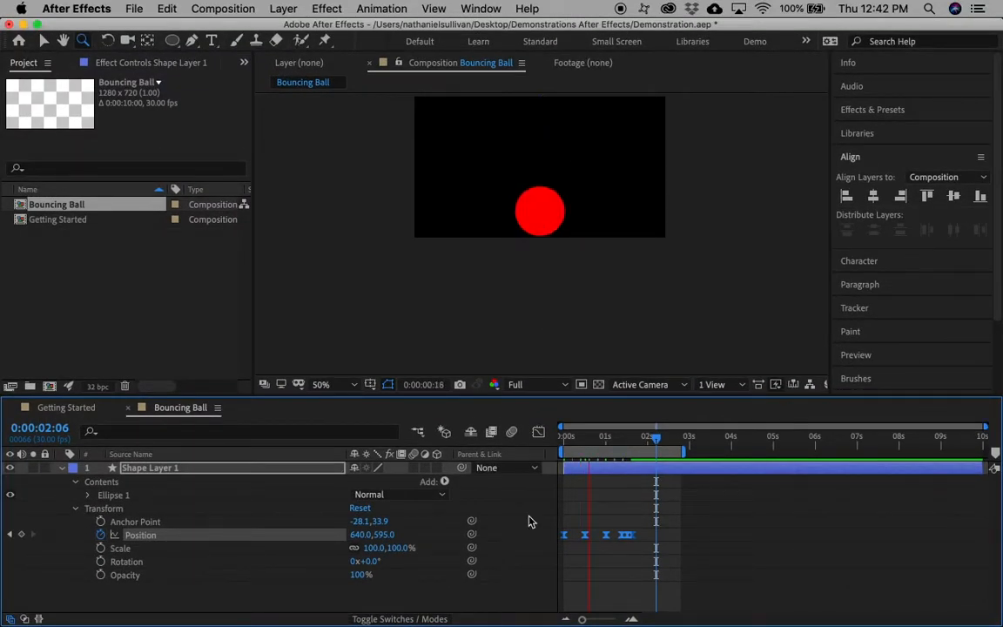